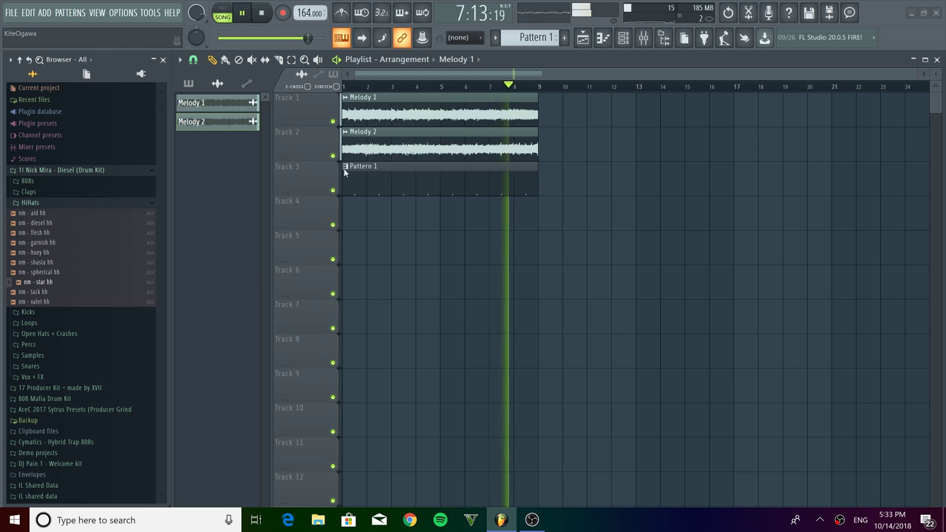
Fill the nm - star hh channel with a hit on every second step.
click(49, 205)
key(space)
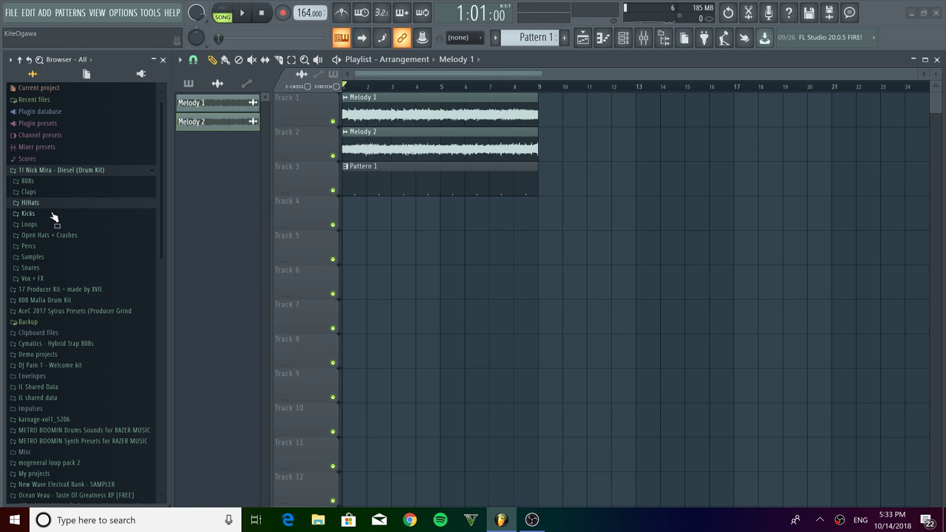
click(52, 204)
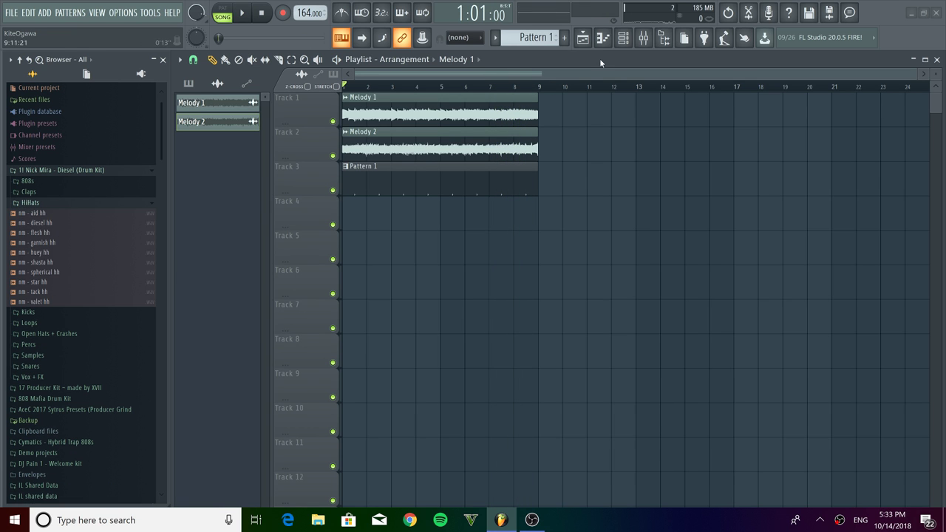
click(623, 37)
right_click(251, 246)
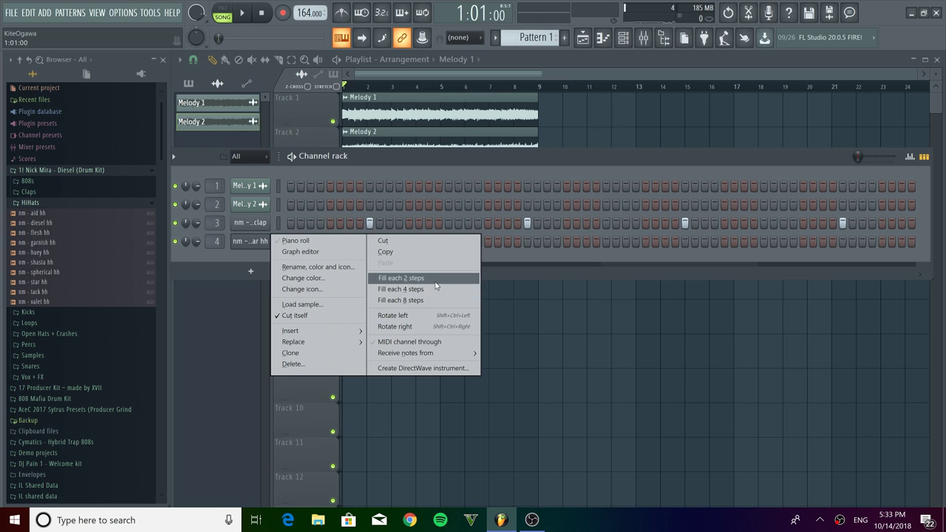
click(436, 281)
Play the song and add Fruity Parametric EQ 2 to the first effect slot of mixer Insert 4.
key(space)
click(643, 36)
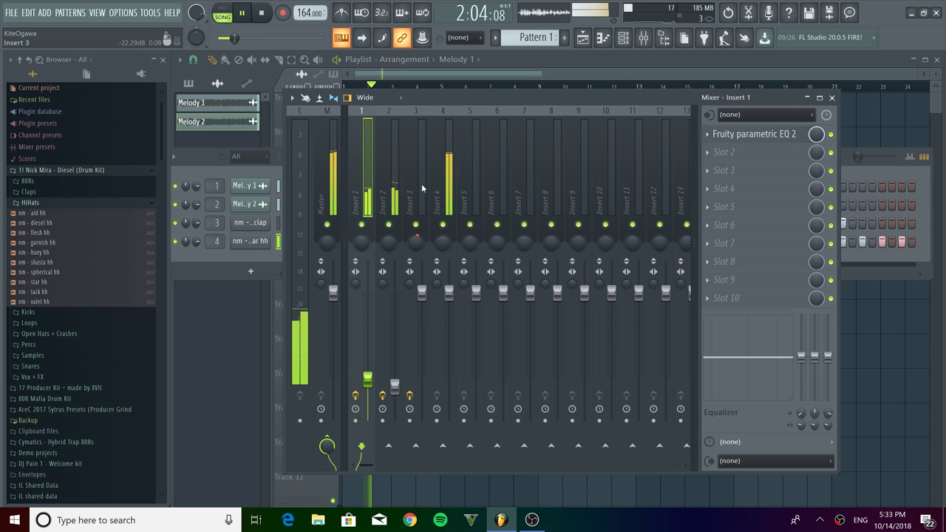
click(443, 184)
click(724, 134)
click(551, 377)
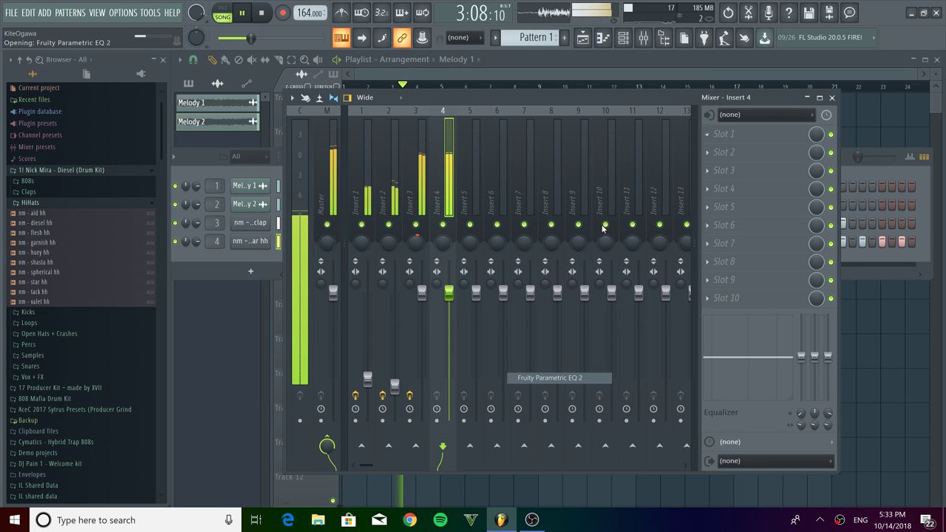
Cut the hi-hat's low and very high frequencies with the EQ and lower the Insert 4 volume.
key(space)
drag(284, 205, 431, 259)
drag(448, 205, 481, 258)
key(space)
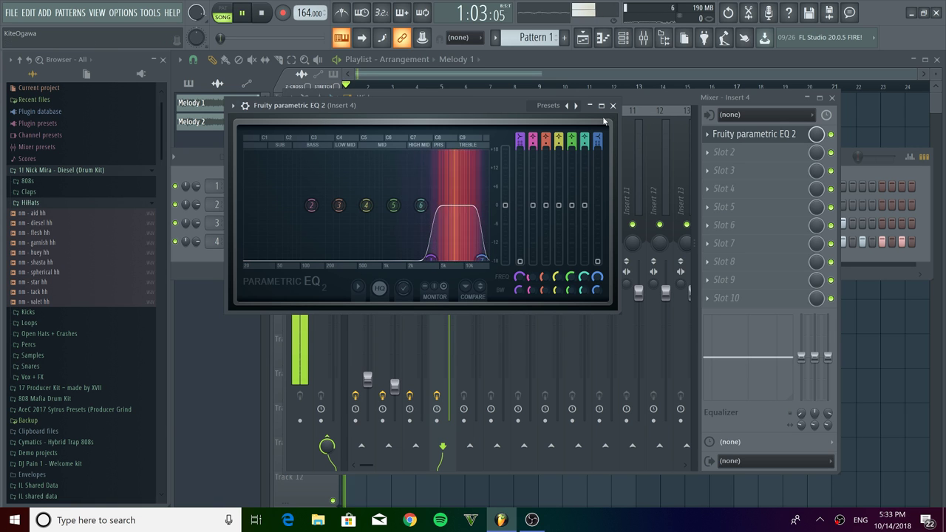
click(613, 106)
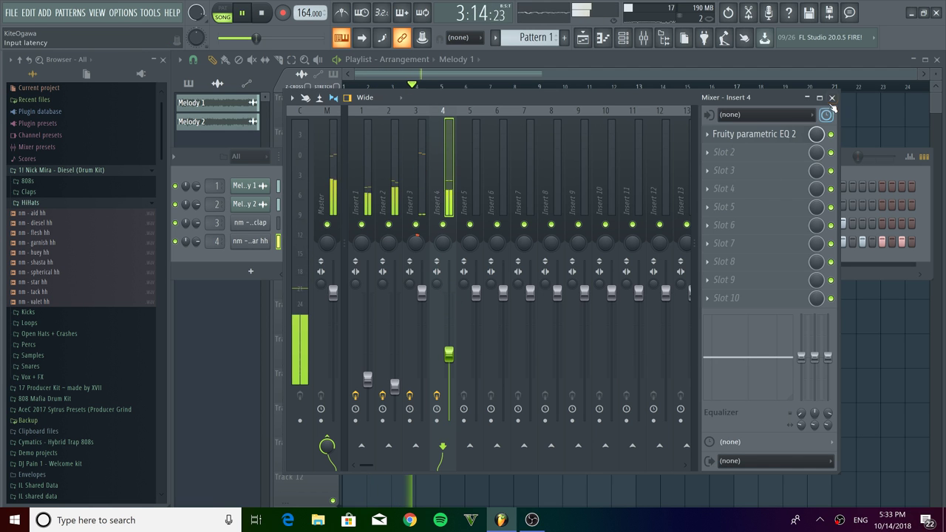
click(832, 99)
Add extra C5 hi-hat notes as fast rolls at the start of bar 1 and midway through bar 2.
key(F7)
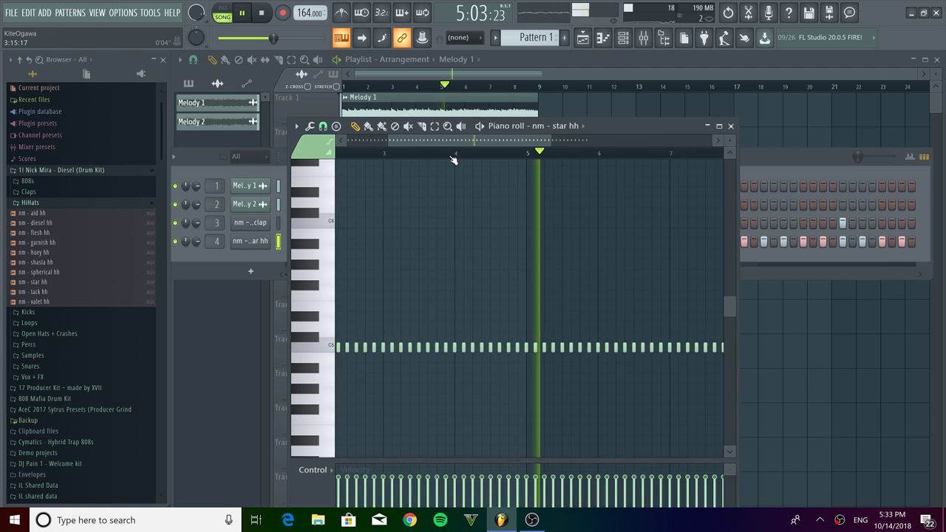
scroll(455, 154, up, 6)
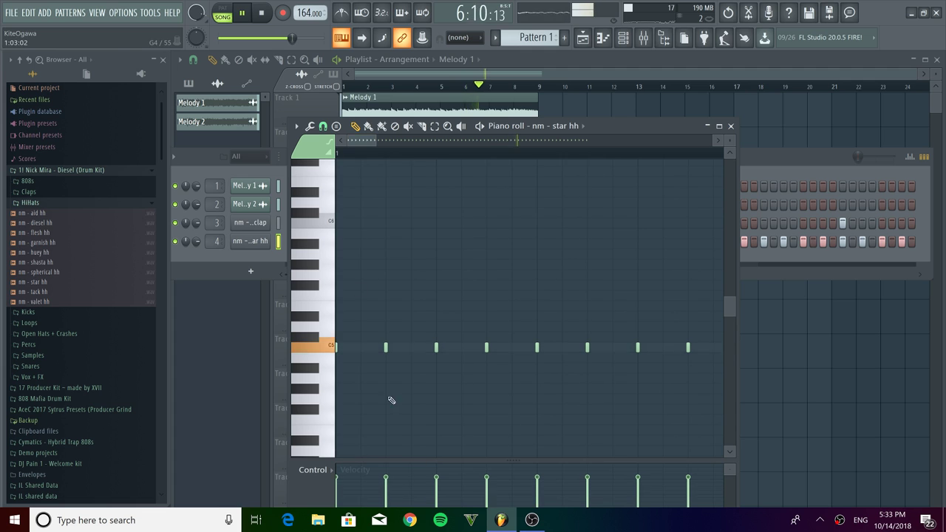
click(323, 127)
click(342, 220)
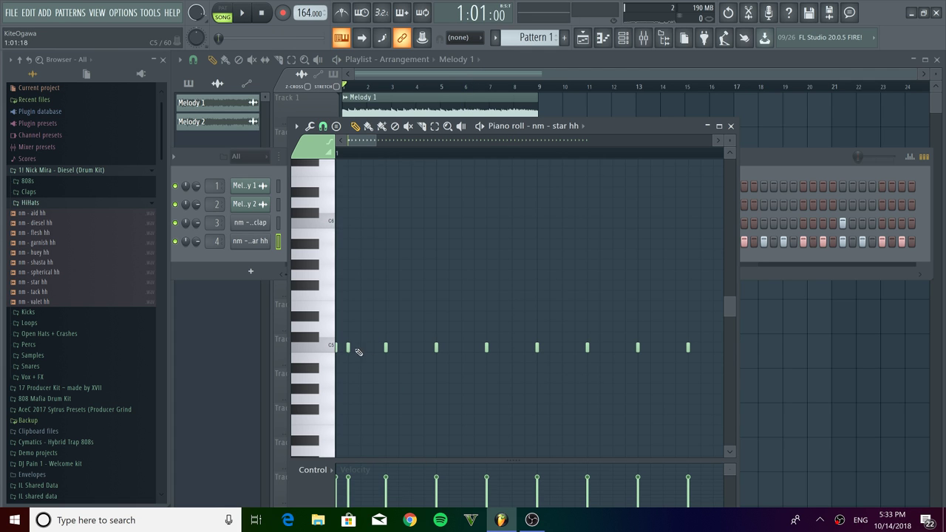
key(space)
scroll(385, 325, down, 3)
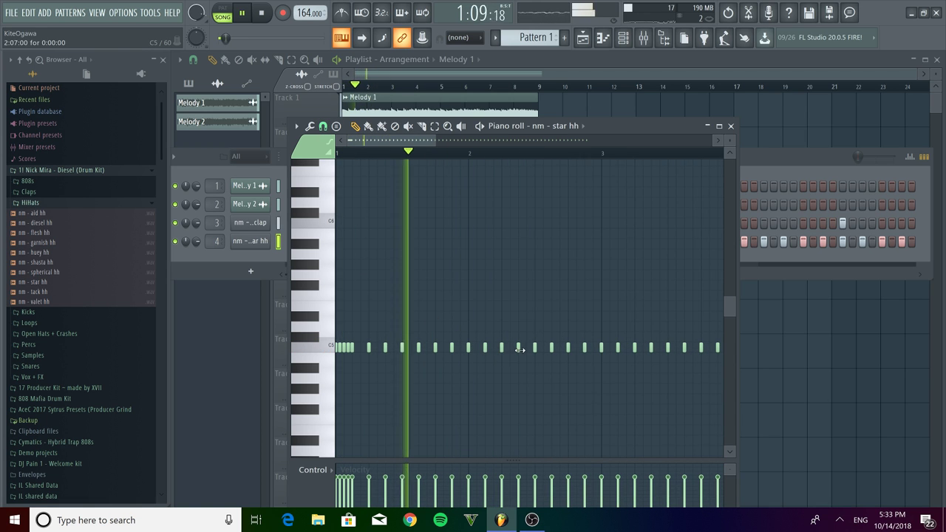
scroll(546, 344, down, 3)
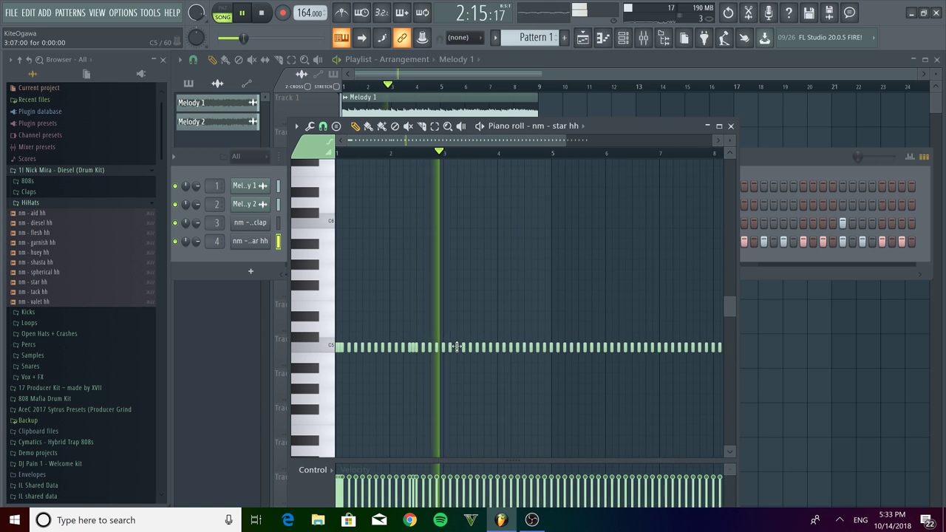
Remove the hi-hat notes after bar 2 and duplicate the two-bar hi-hat pattern across the eight bars.
drag(410, 350, 632, 349)
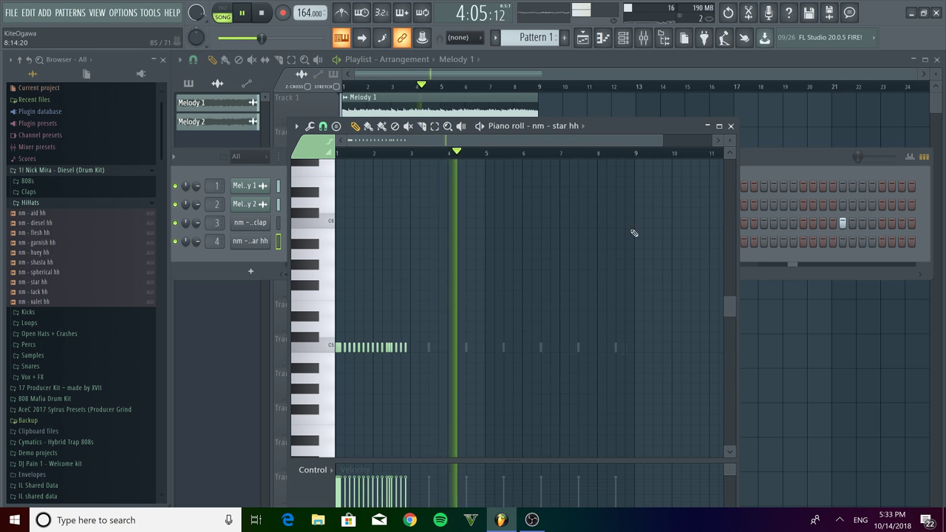
key(ctrl+a)
drag(552, 155, 415, 161)
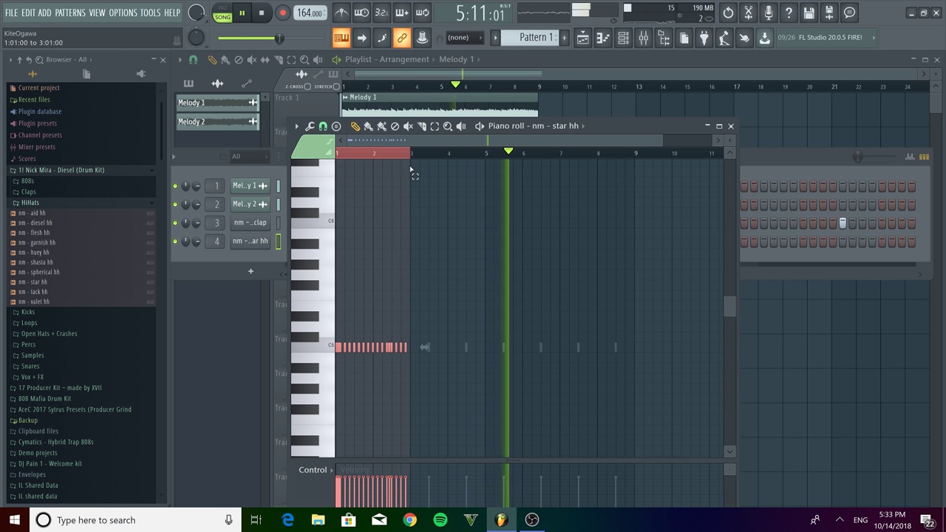
scroll(411, 169, up, 3)
scroll(412, 170, down, 4)
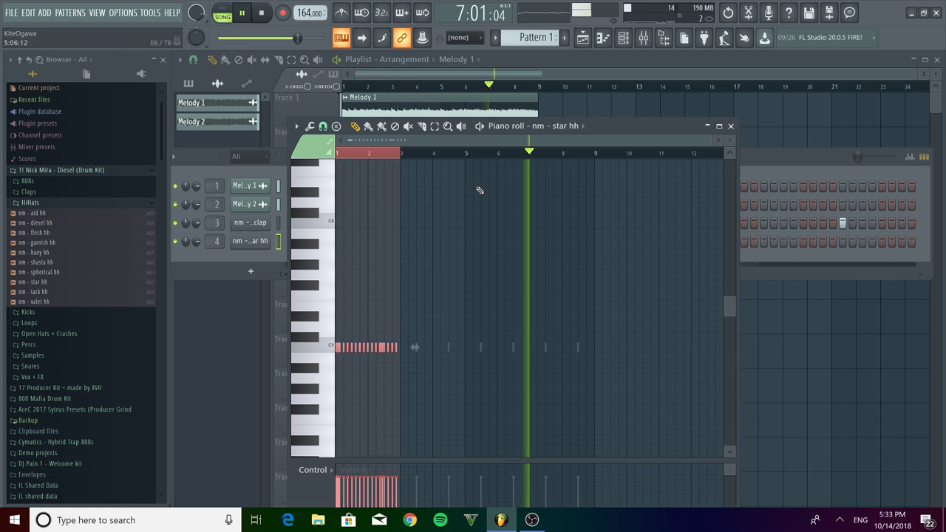
key(ctrl+b)
key(ctrl+b)
key(ctrl+a)
click(731, 126)
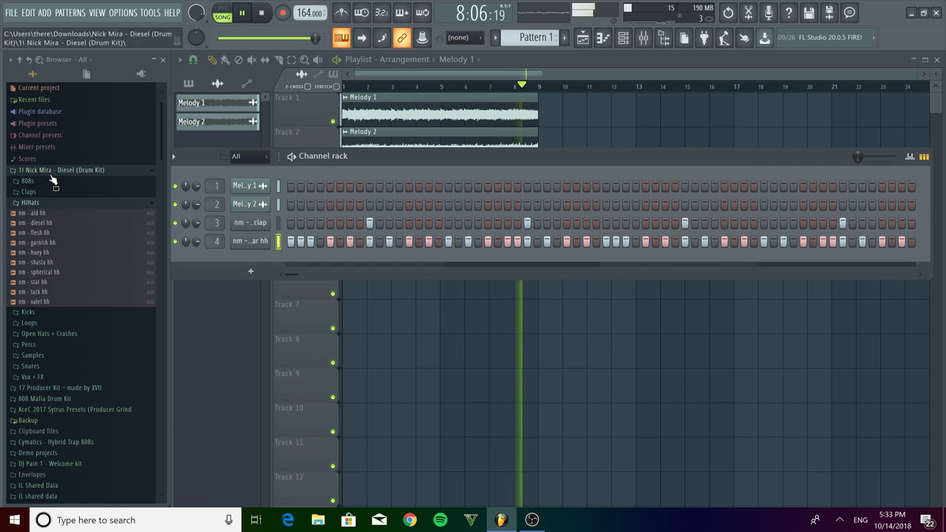
Open nm - subways oh from the Open Hats + Crashes folder in a new channel and route it to mixer track 5.
click(52, 204)
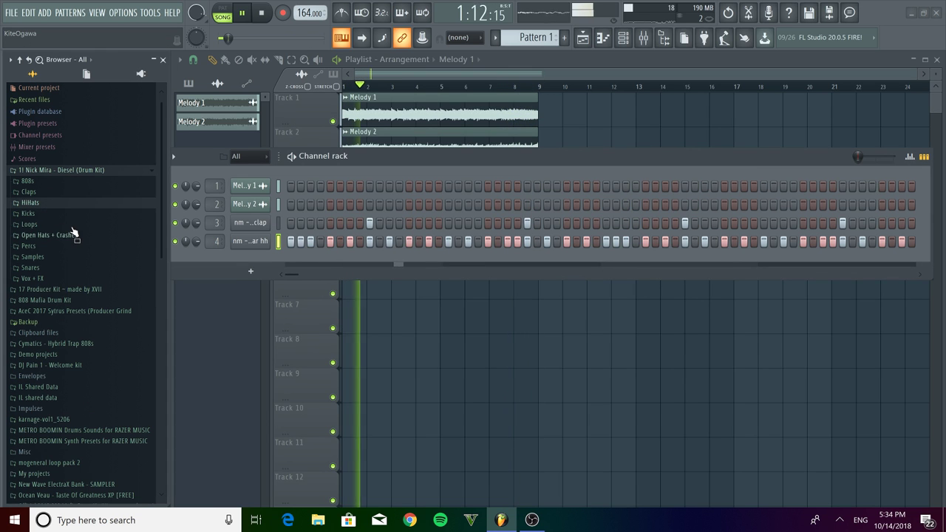
click(49, 235)
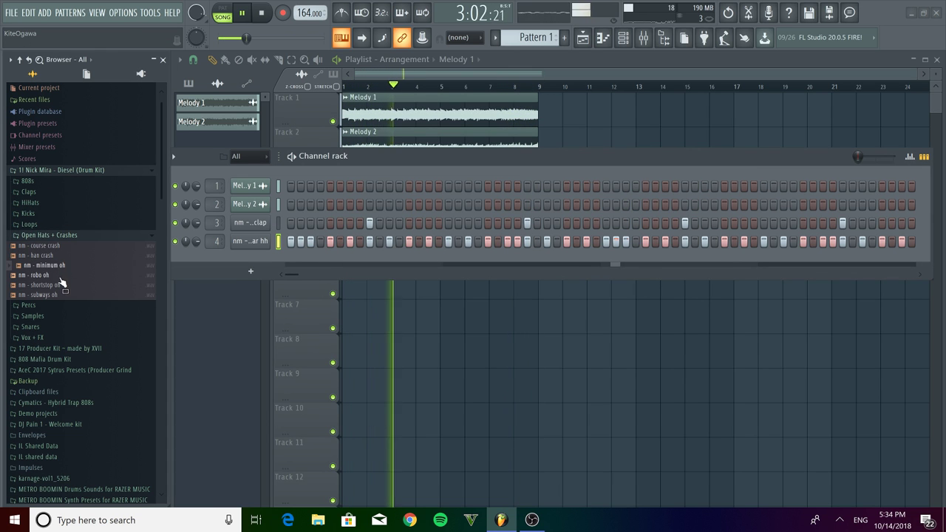
right_click(60, 295)
click(81, 306)
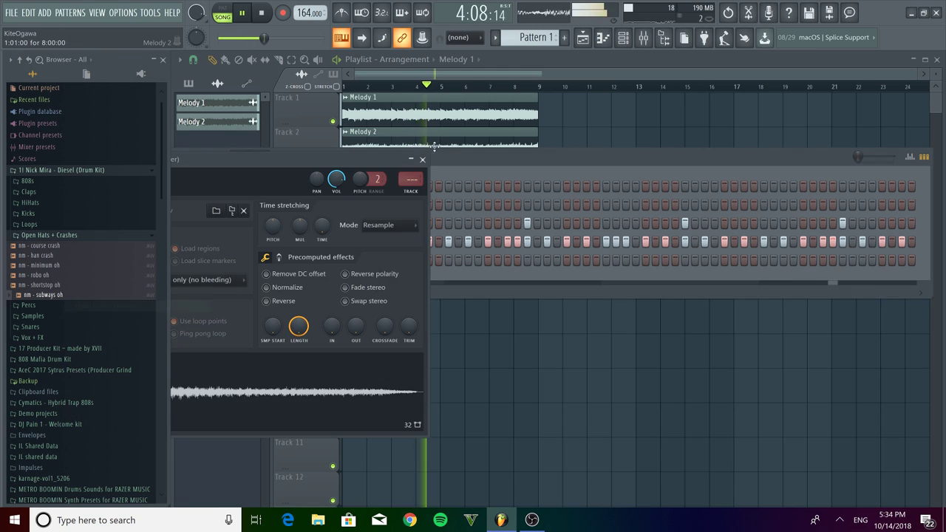
key(Escape)
scroll(218, 260, up, 4)
scroll(219, 255, up, 1)
Place open-hat hits on steps 21 and 53 and select the first four bars in the open hat's piano roll.
click(487, 260)
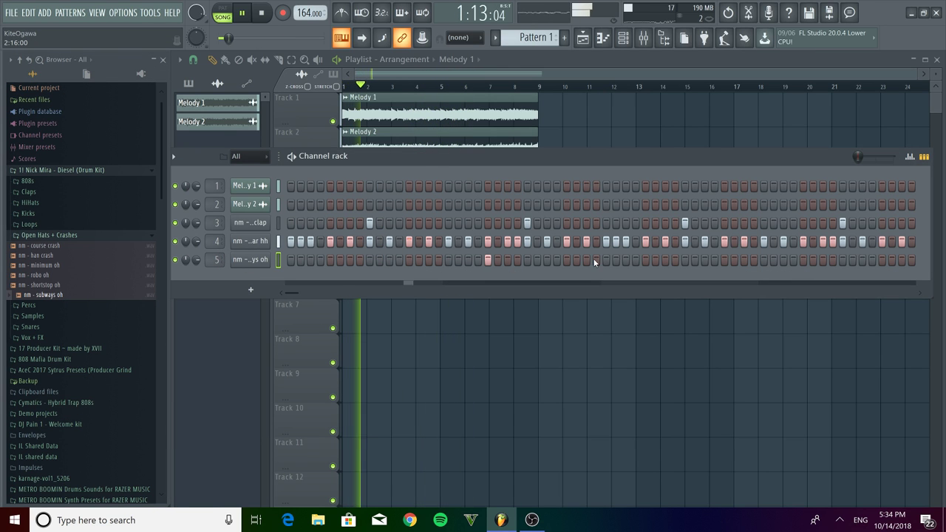
click(804, 260)
click(603, 38)
scroll(590, 155, up, 2)
drag(589, 155, 400, 158)
scroll(400, 161, up, 5)
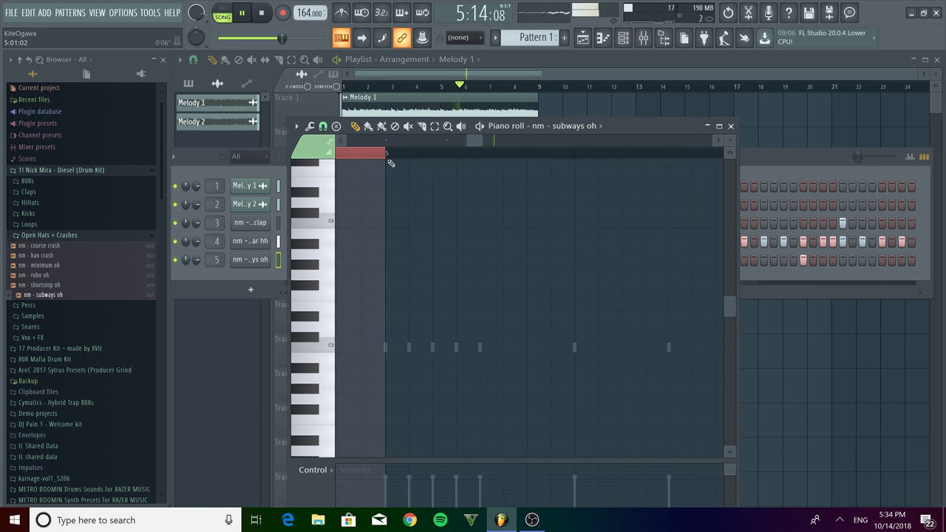
scroll(391, 158, down, 5)
click(730, 125)
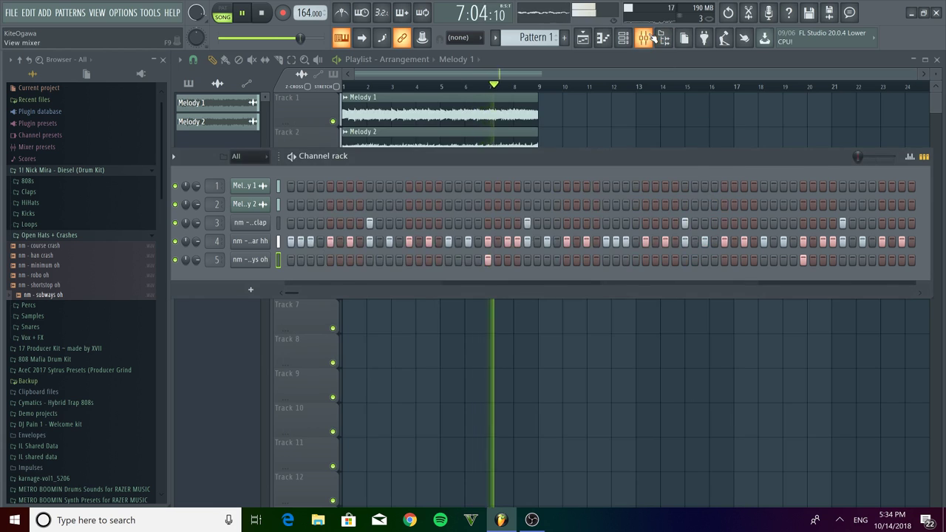
Add Fruity Parametric EQ 2 to mixer Insert 5 and cut the open hat's low frequencies.
click(643, 39)
click(709, 135)
mouse_move(721, 150)
click(572, 380)
key(space)
drag(307, 219, 428, 271)
key(space)
click(636, 119)
click(832, 99)
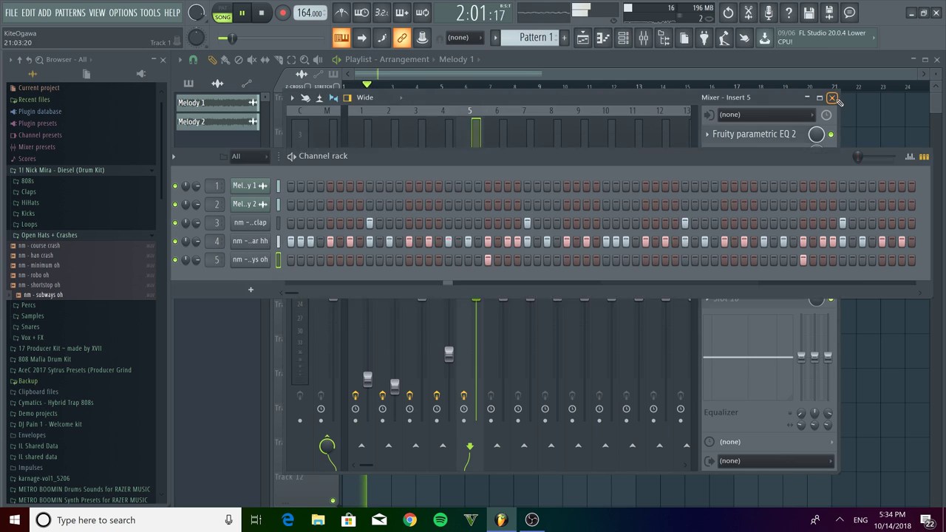
Open nm - animals perc from the Percs folder in a new sampler channel and route it to mixer track 6.
click(35, 237)
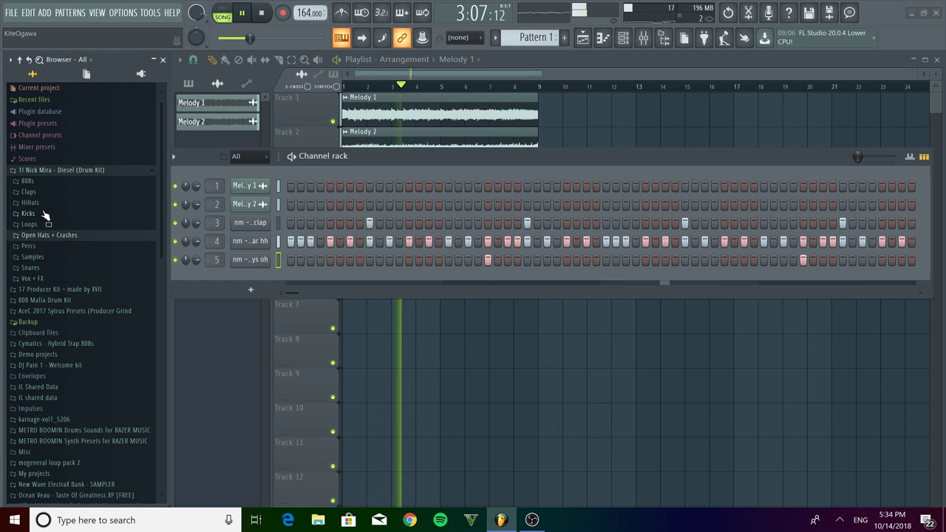
click(43, 213)
click(46, 214)
click(42, 249)
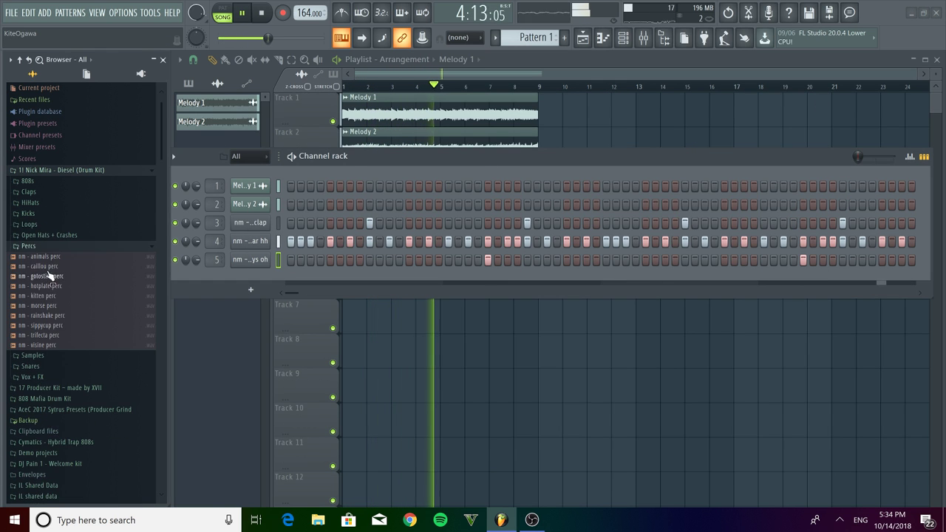
right_click(58, 256)
click(38, 259)
right_click(39, 260)
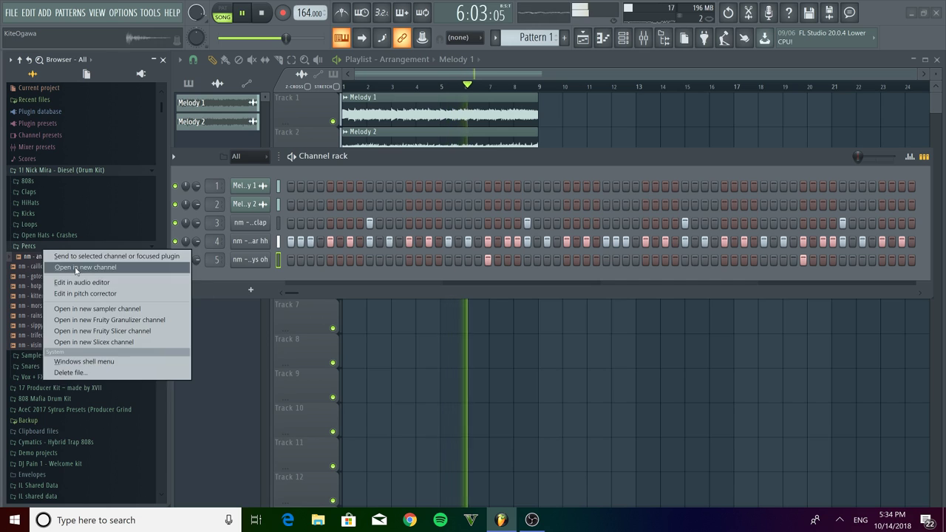
click(103, 310)
click(439, 176)
scroll(213, 283, up, 3)
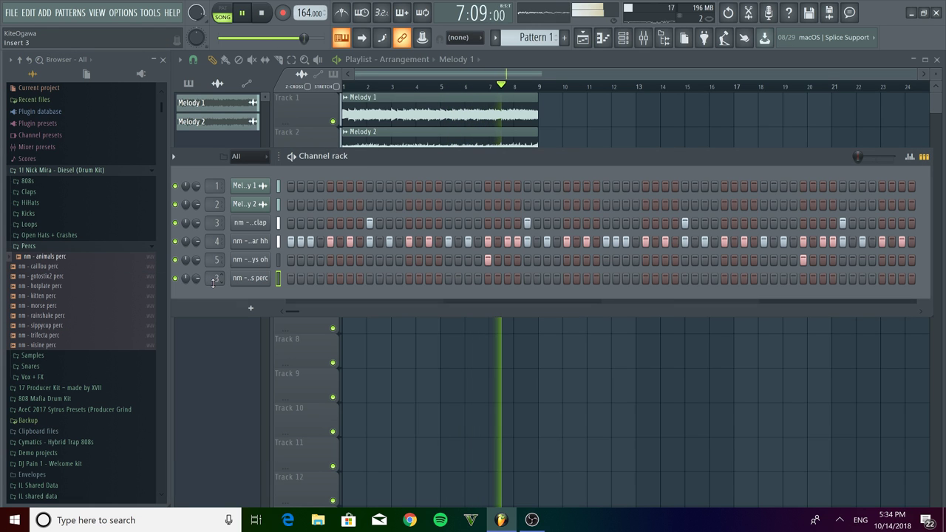
Place nm - animals perc hits on steps 15, 19, 47 and 51.
click(428, 278)
click(468, 278)
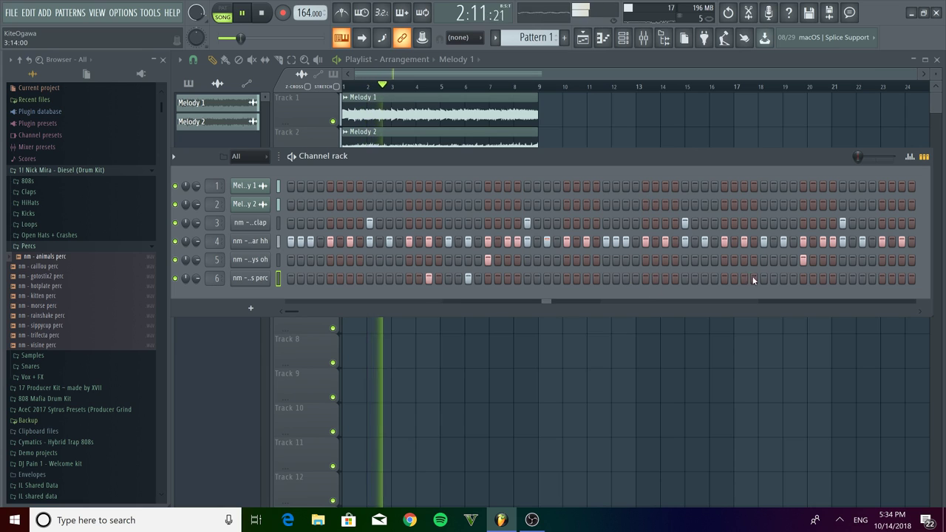
click(783, 277)
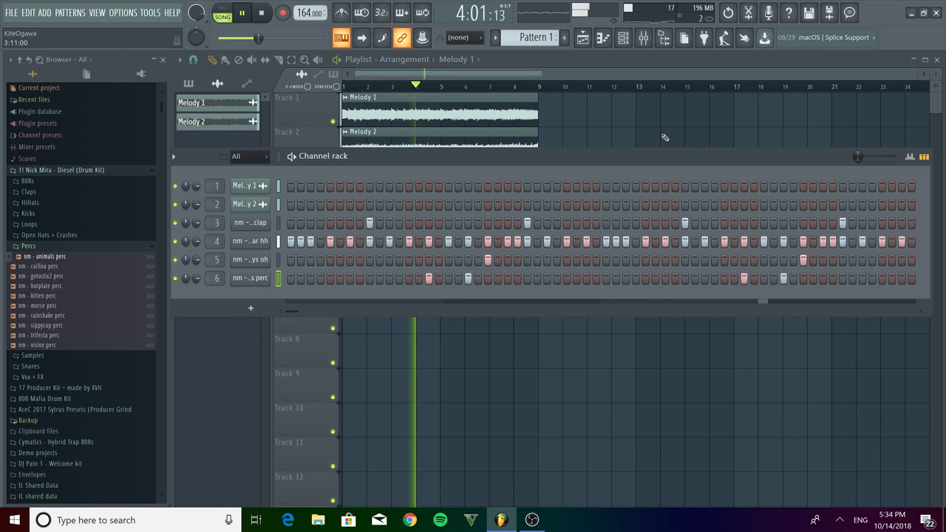
Duplicate the four-bar perc pattern into bars 5 to 8 and add perc hits on steps 59, 61, 62 and 63.
key(F7)
scroll(705, 164, down, 1)
drag(687, 155, 685, 167)
key(ctrl+b)
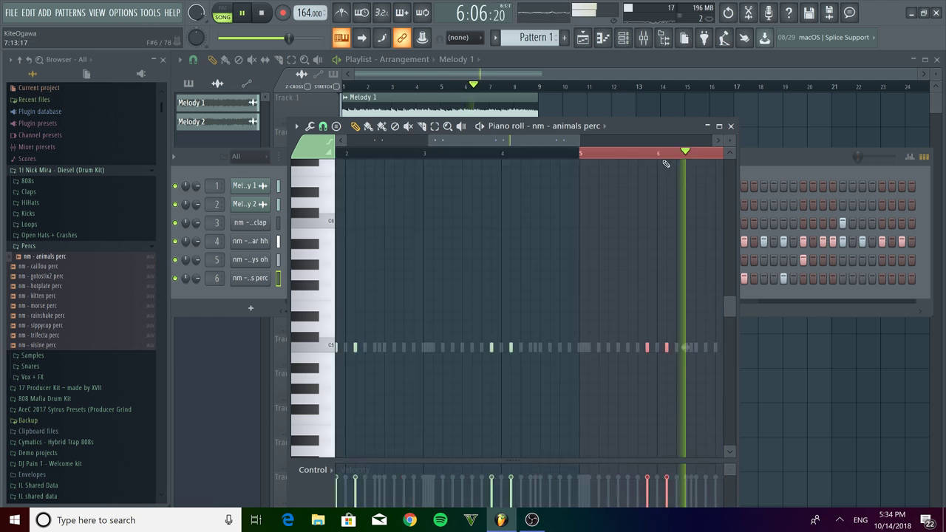
click(730, 127)
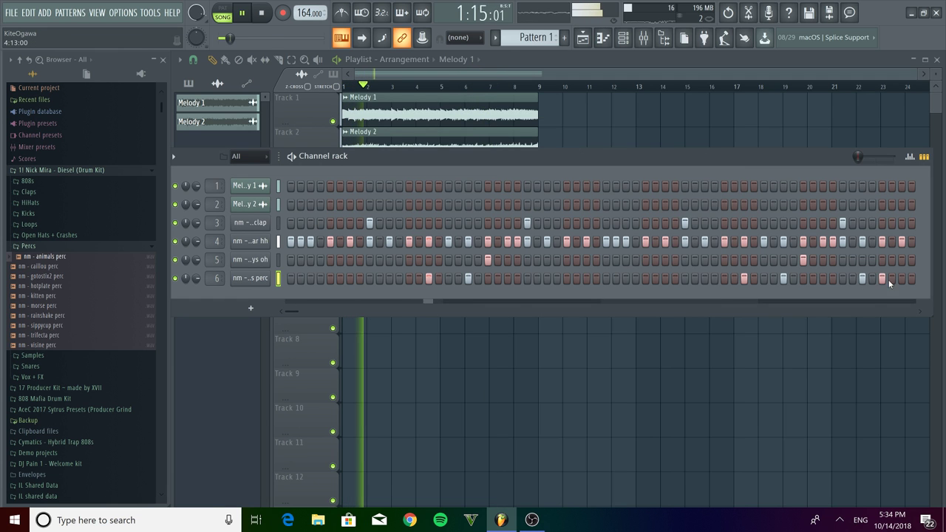
Lower all nm - animals perc notes to F#4 in the piano roll, except the four-note run at the end of bar 4.
click(602, 39)
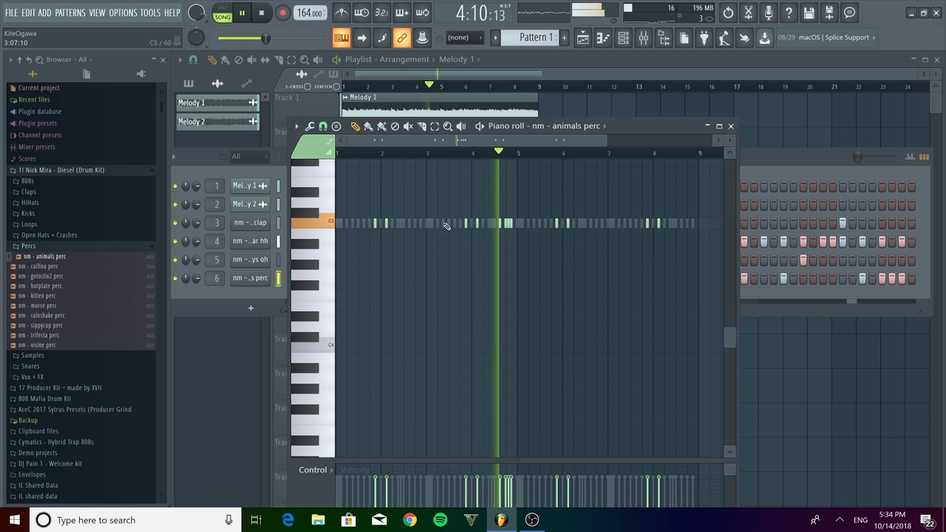
key(space)
drag(362, 209, 479, 252)
key(space)
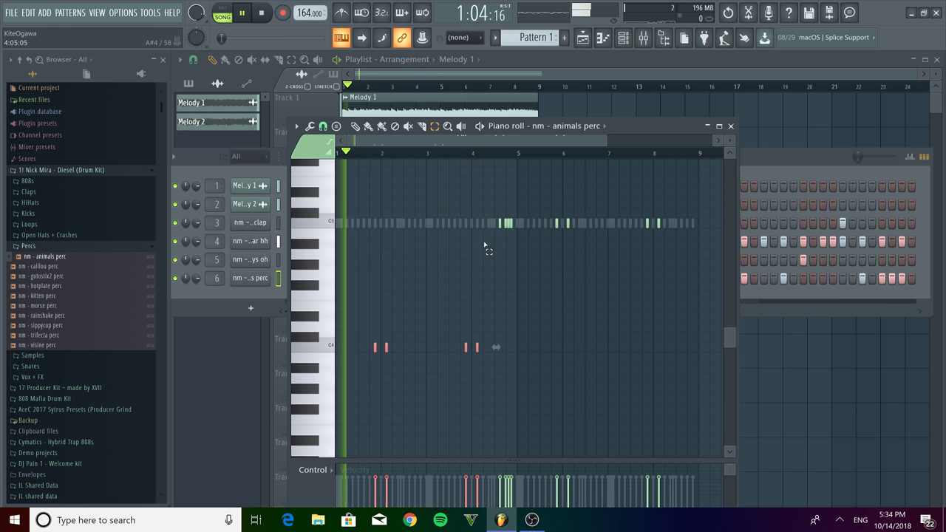
drag(556, 221, 666, 235)
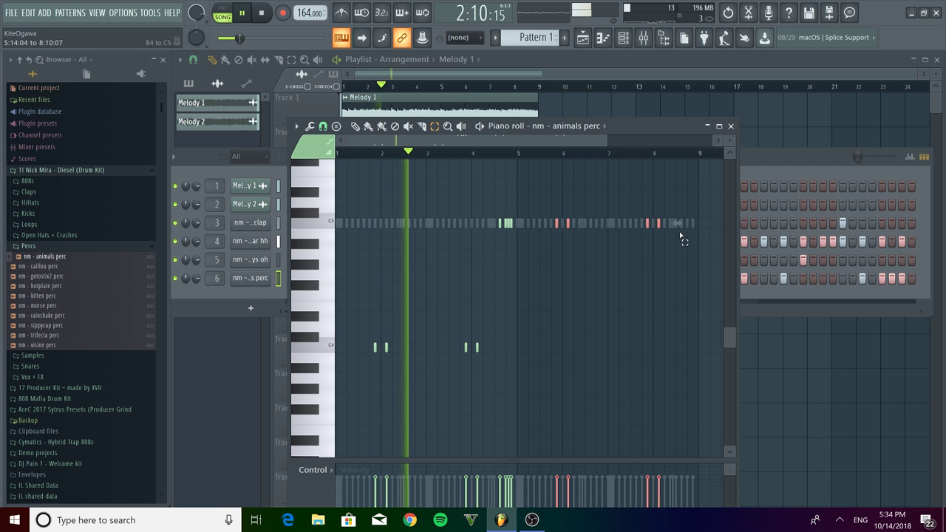
key(ctrl+Down)
drag(363, 333, 663, 372)
click(355, 126)
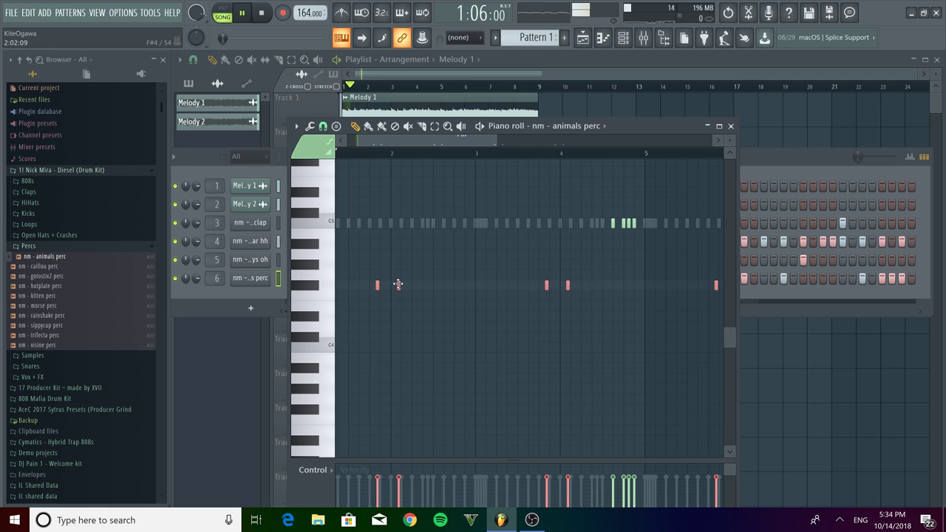
Shift the F#4 nm - animals perc notes slightly later in time, replay the beat and close the piano roll.
drag(398, 284, 401, 283)
key(space)
key(space)
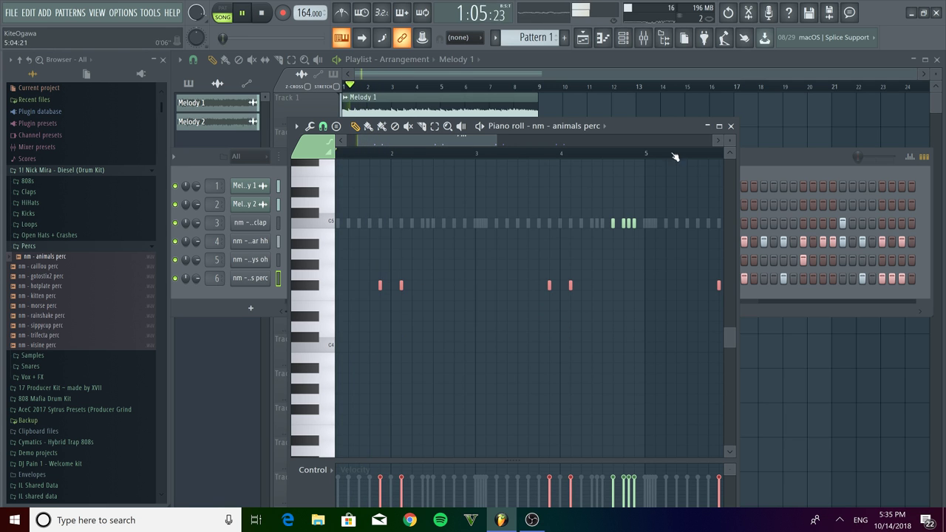
click(730, 126)
Open basic 808 from the pierre bourne kit (sixtyplug) folder in a new sampler channel routed to mixer track 7.
click(39, 246)
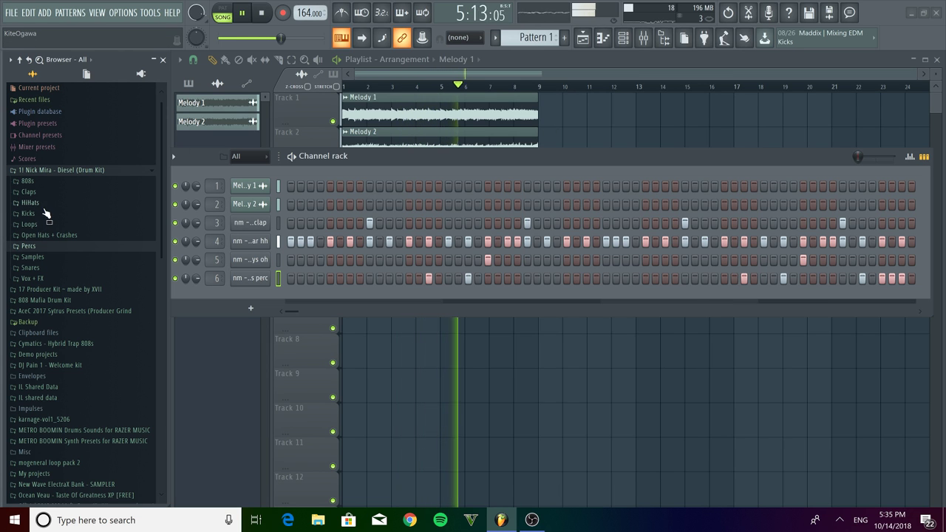
click(64, 170)
scroll(74, 344, down, 4)
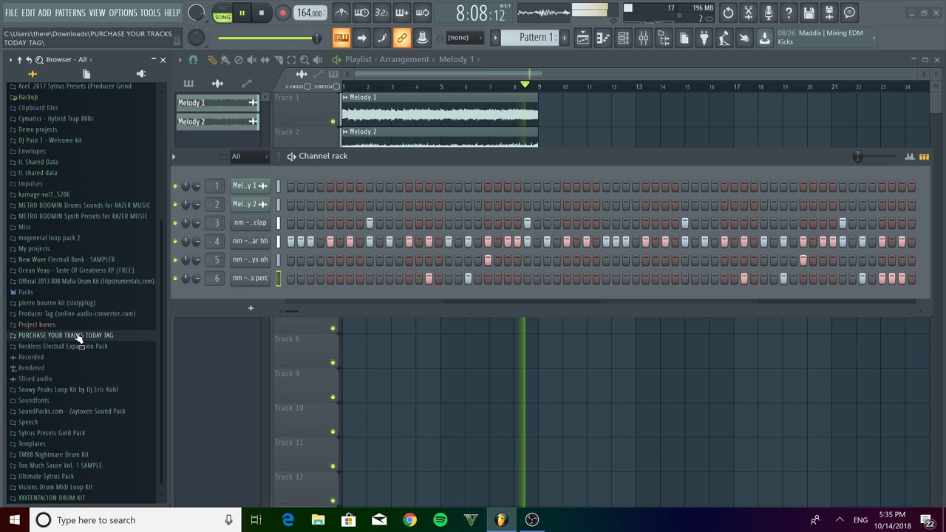
key(space)
click(67, 303)
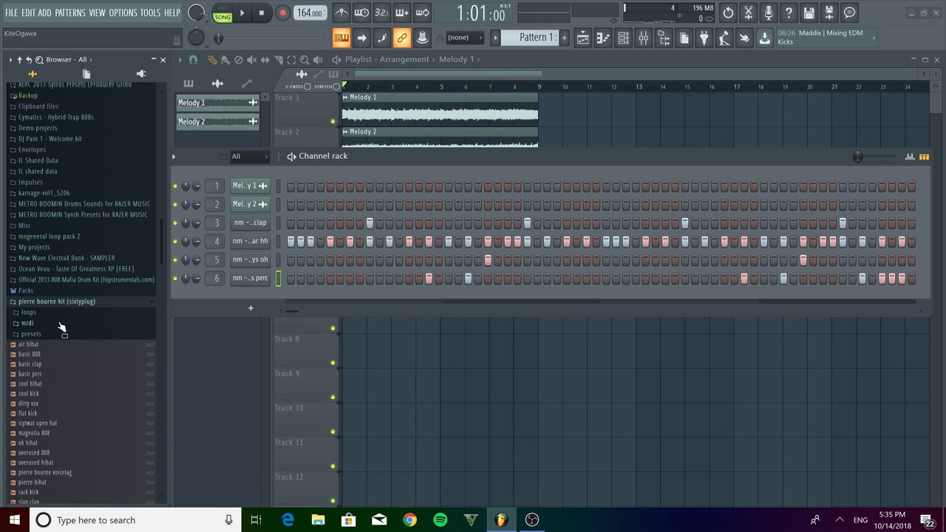
right_click(45, 359)
click(89, 367)
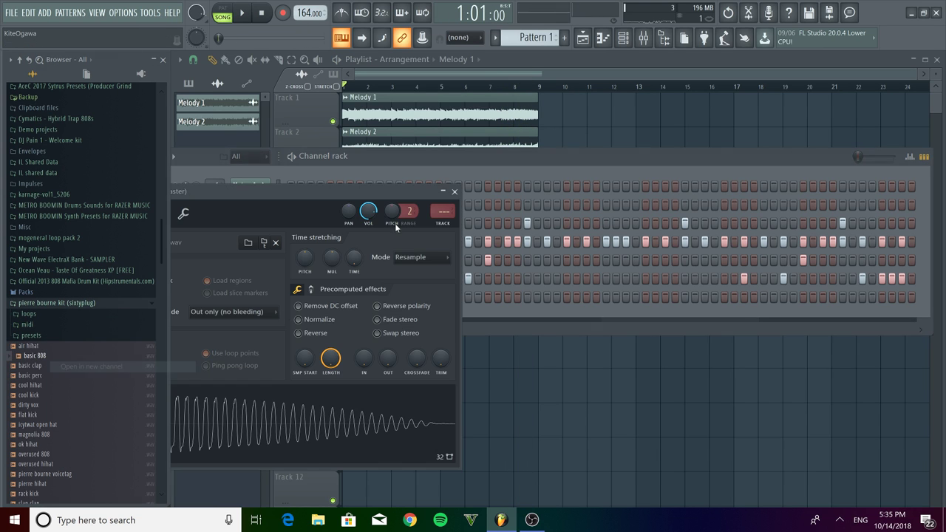
click(453, 192)
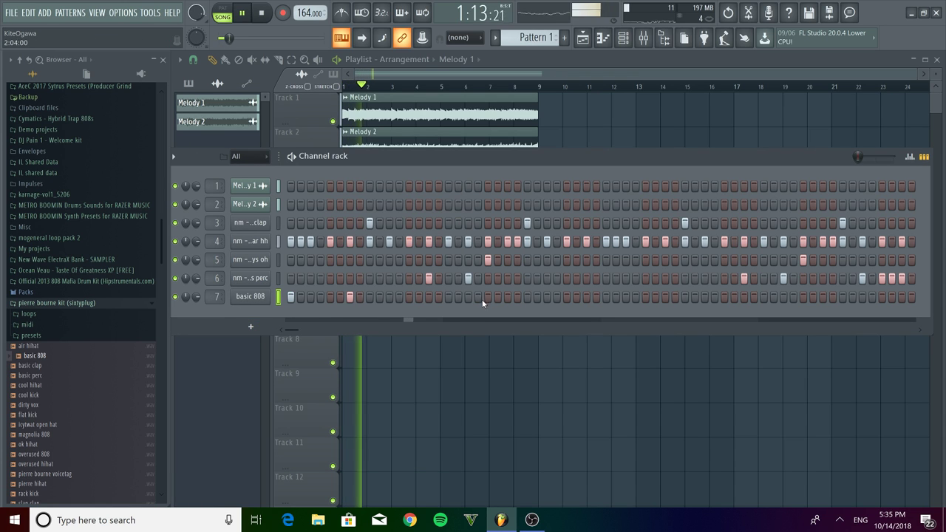
Place basic 808 hits on steps 1, 13, 21, 27, 33, 39, 53, 59 and 63 while the song plays.
click(548, 297)
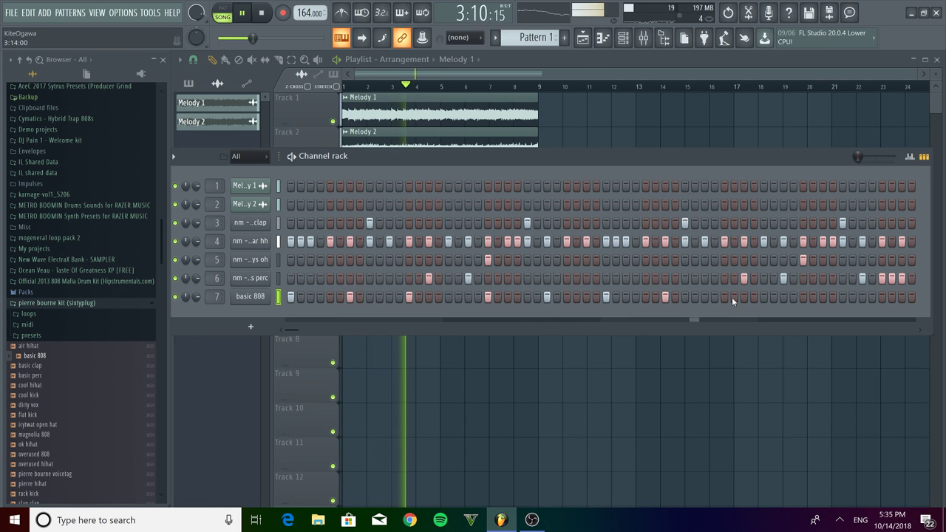
key(space)
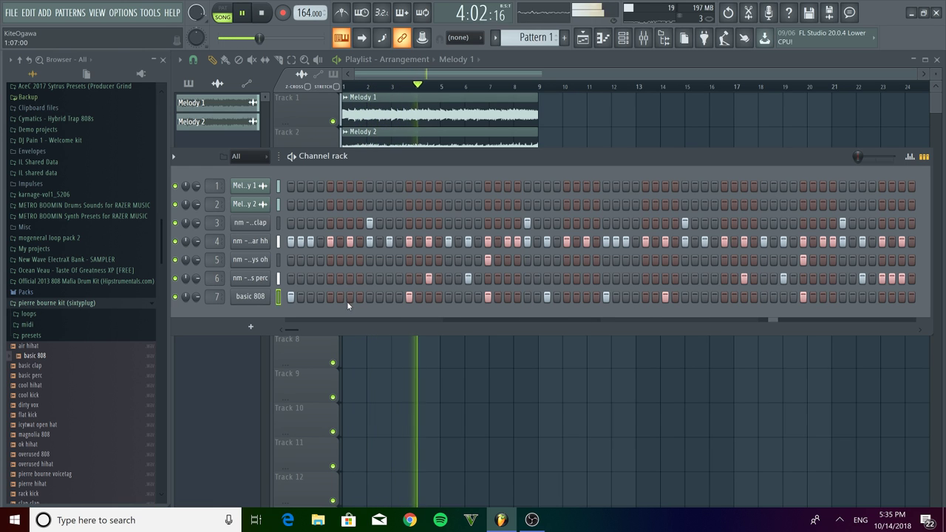
click(803, 296)
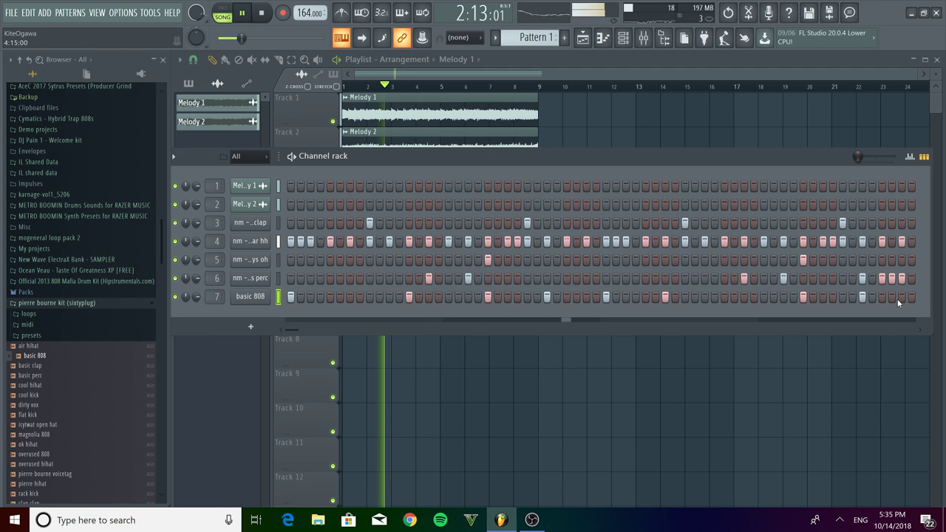
Open basic 808 in the piano roll and duplicate its four-bar pattern into bars 5 to 8.
click(601, 39)
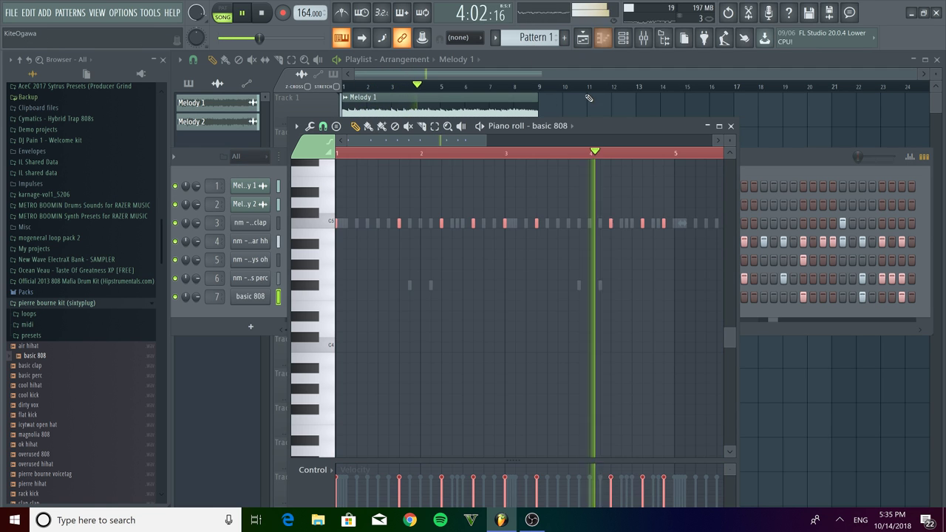
key(ctrl+b)
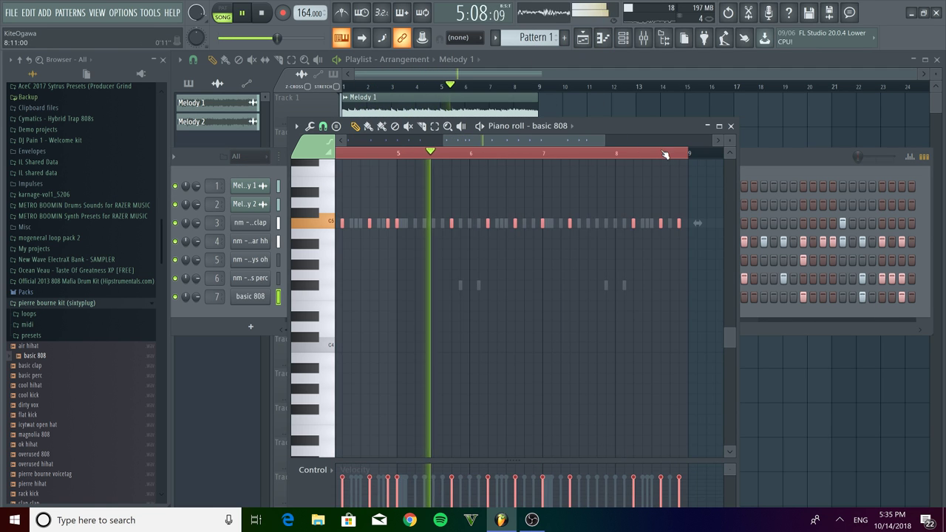
scroll(564, 208, down, 3)
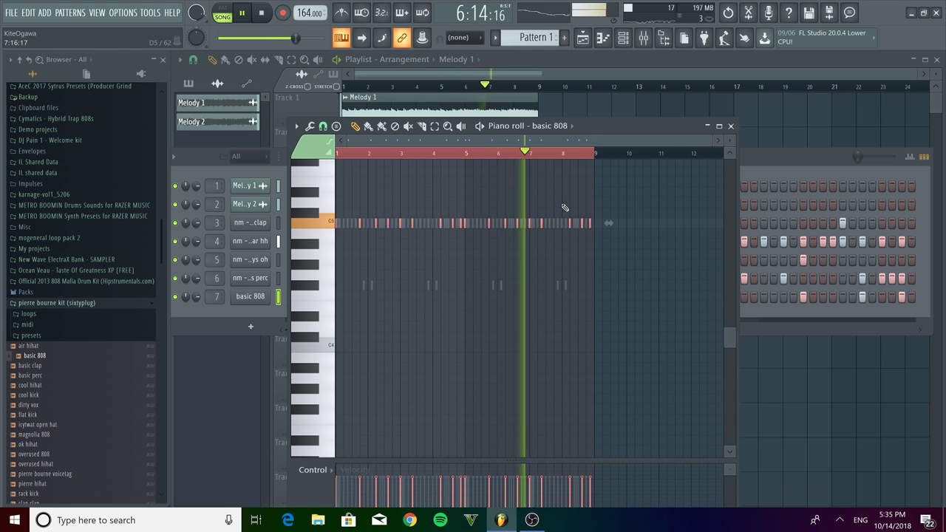
Raise all basic 808 notes two octaves to C7 and restart playback.
key(ctrl+Up)
key(ctrl+Up)
key(space)
key(space)
scroll(466, 224, up, 4)
scroll(411, 186, up, 3)
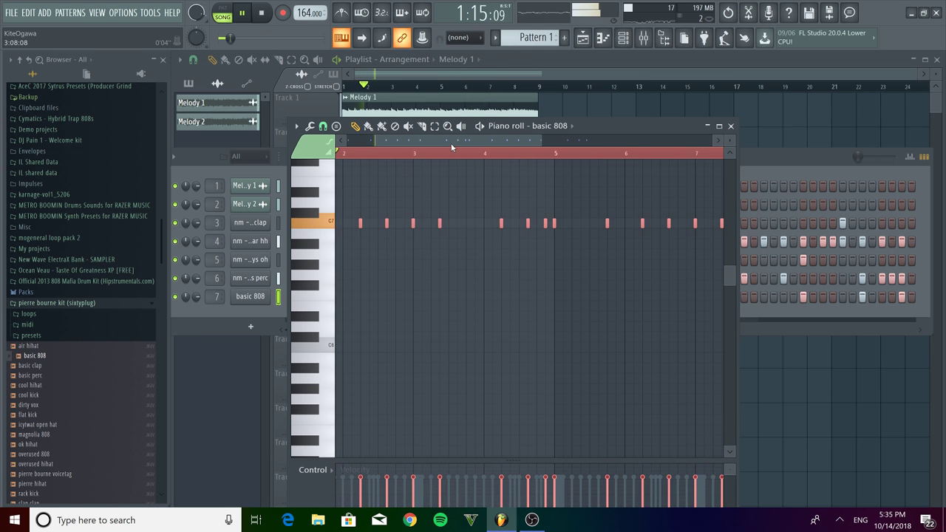
Tune the basic 808 to the melody by shifting all its notes in semitones to F7 while replaying the song.
key(space)
key(shift+Up)
key(shift+Up)
key(space)
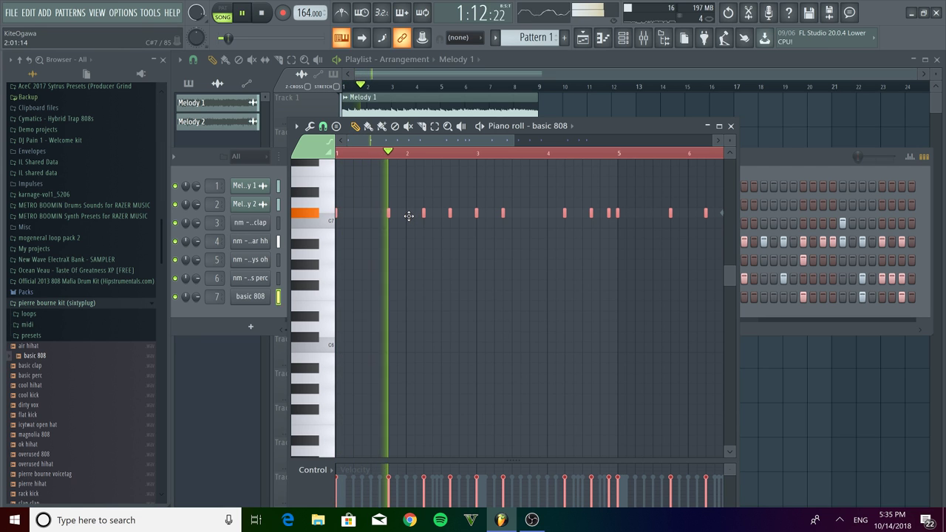
key(space)
key(shift+Up)
key(shift+Up)
key(space)
scroll(402, 192, up, 3)
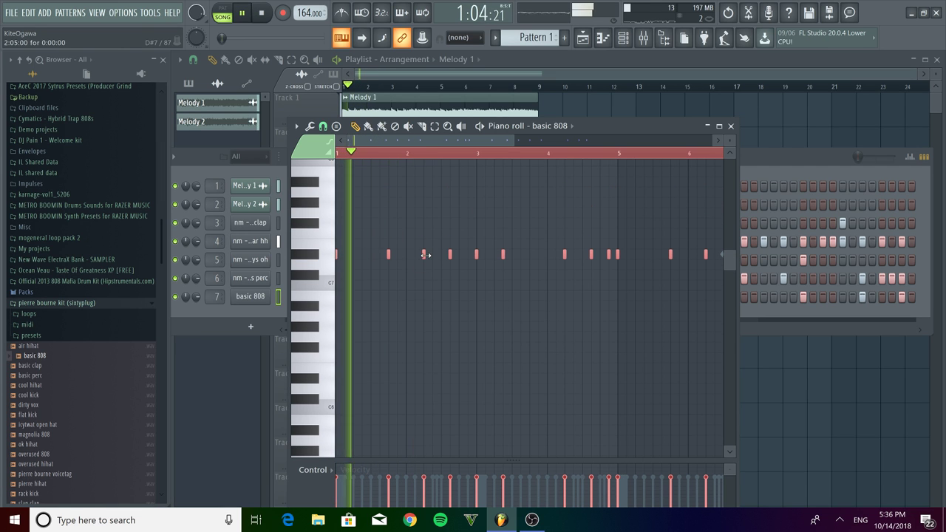
key(shift+Up)
key(shift+Up)
key(space)
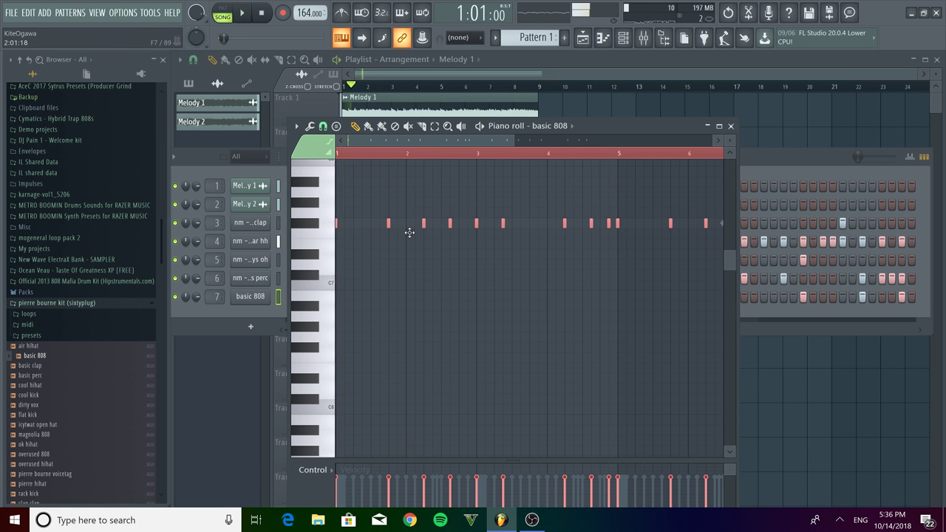
key(space)
scroll(402, 240, down, 2)
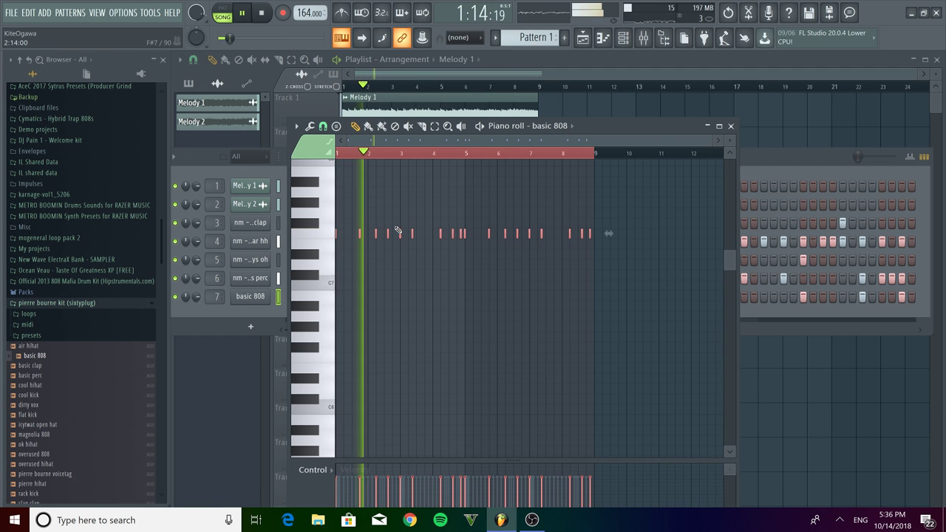
Lower all basic 808 notes two octaves to F5.
key(ctrl+Up)
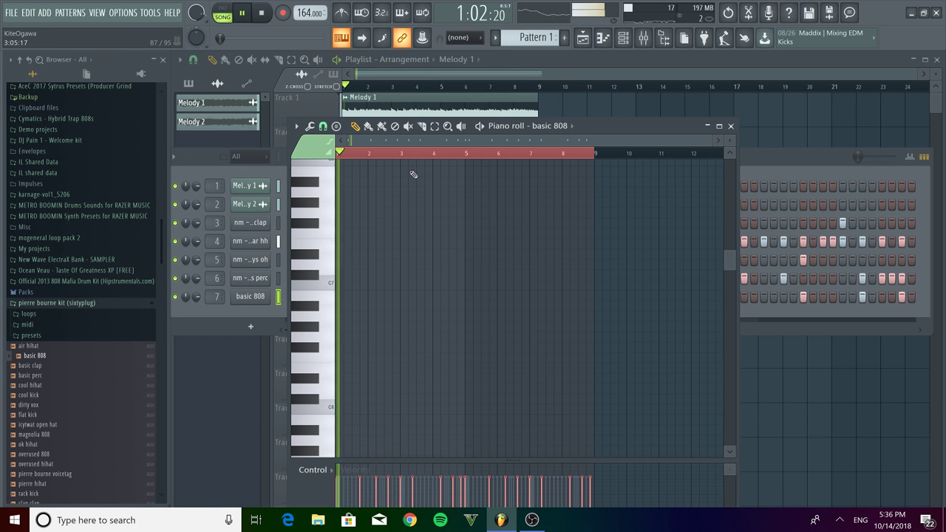
scroll(391, 216, down, 3)
scroll(387, 192, up, 2)
drag(417, 144, 312, 145)
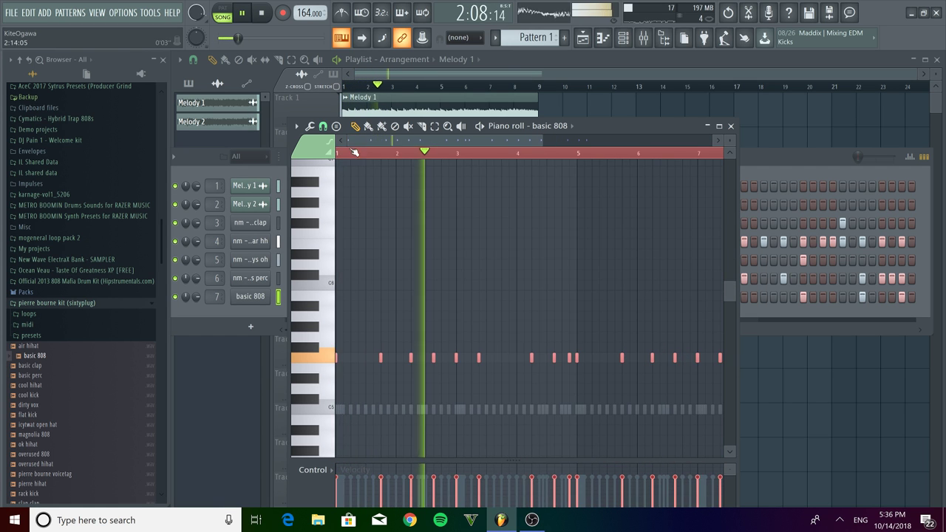
Lower the basic 808 notes at bar 3 step 1, bar 3 step 7 and bar 4 step 5 to C5, checking against playback.
key(space)
click(385, 155)
scroll(389, 291, down, 3)
scroll(390, 292, up, 3)
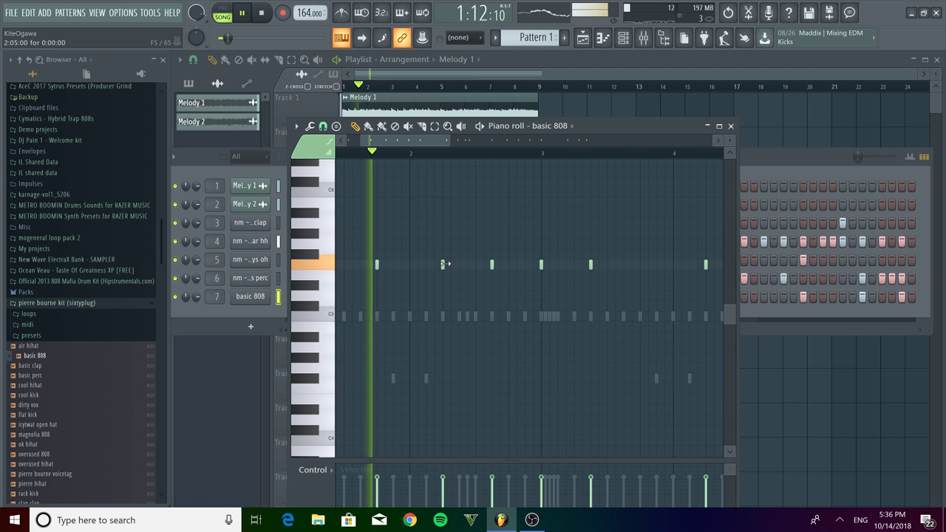
key(space)
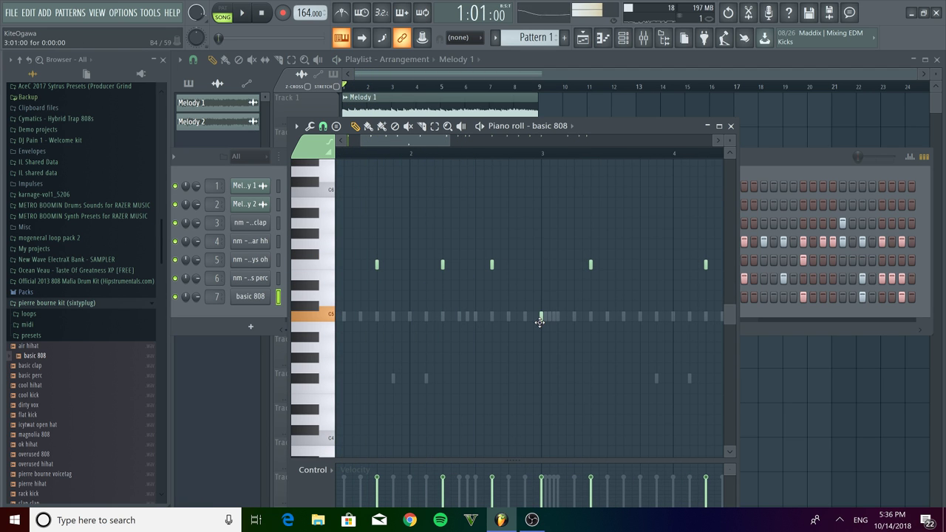
right_click(590, 265)
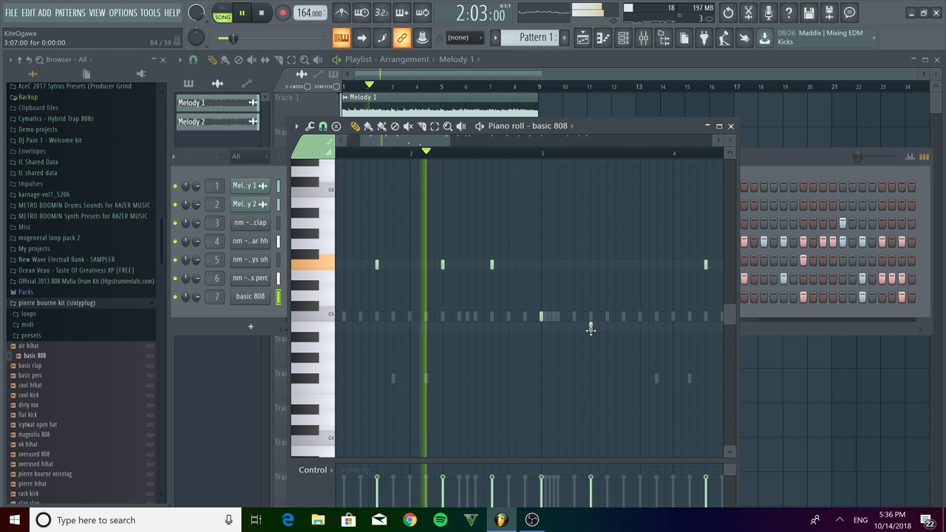
scroll(589, 313, down, 3)
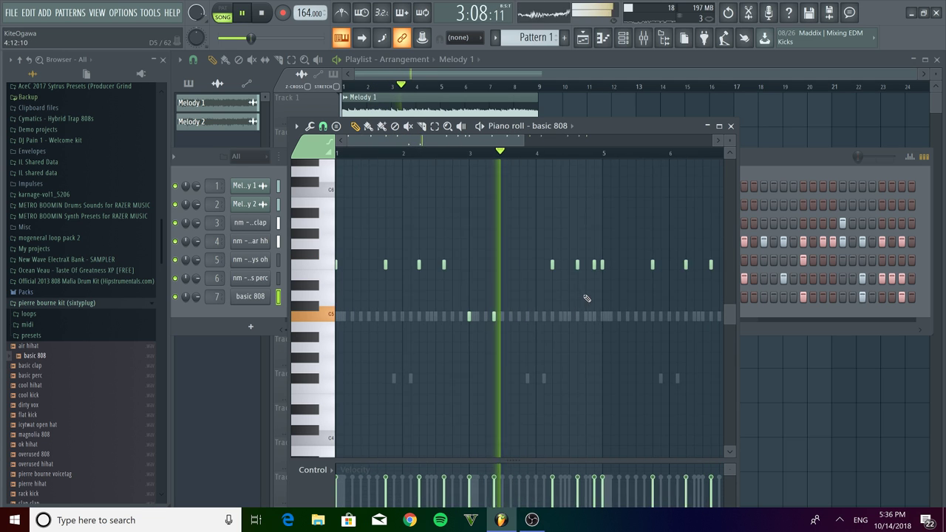
scroll(559, 276, up, 3)
key(space)
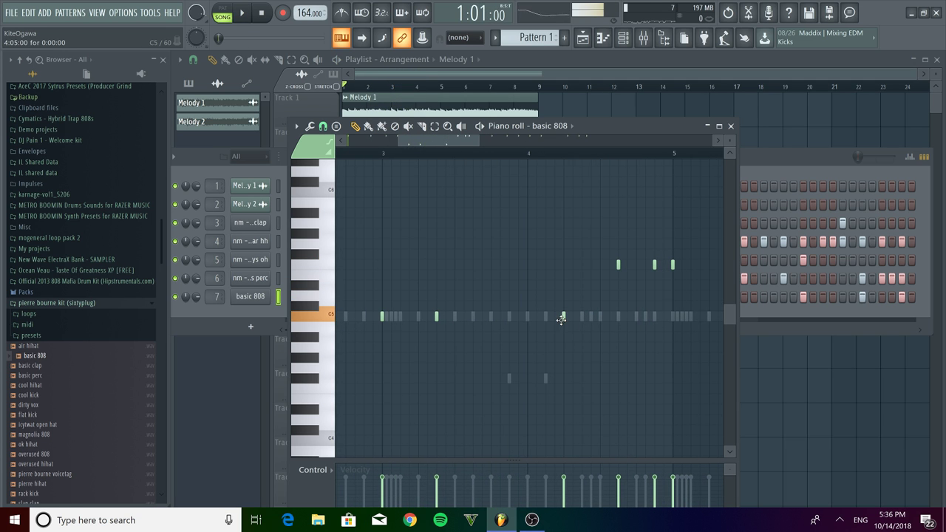
Select all basic 808 notes and raise them two octaves, onto F7 and C7.
key(ctrl+a)
scroll(560, 309, down, 2)
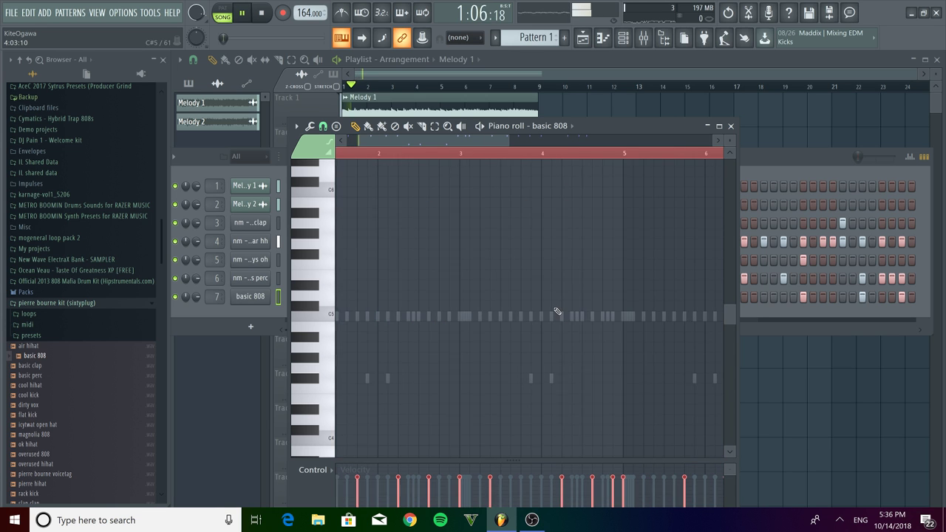
scroll(473, 306, up, 4)
scroll(458, 219, down, 1)
scroll(495, 251, up, 4)
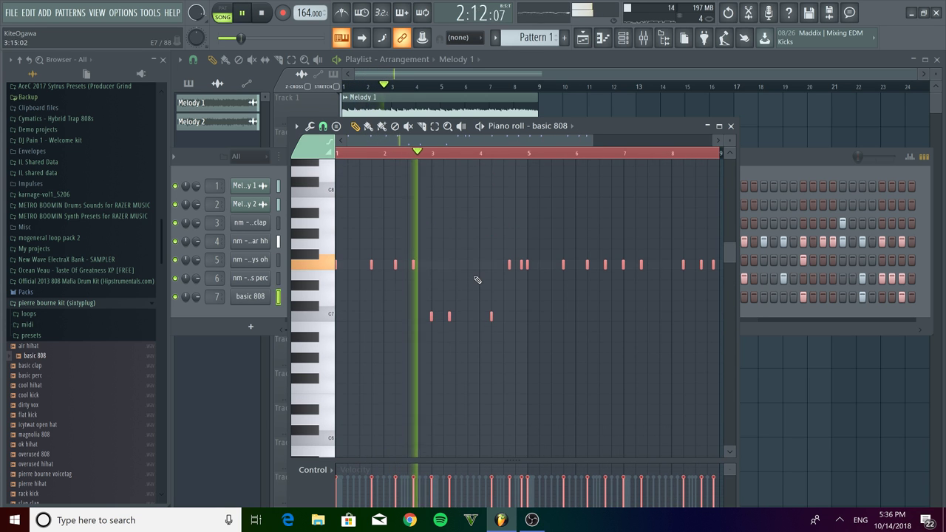
Lower the basic 808 note at bar 4 step 11 to C#7 and raise the one at bar 4 step 15 to C#8.
key(space)
click(450, 155)
drag(451, 155, 215, 165)
scroll(595, 290, up, 2)
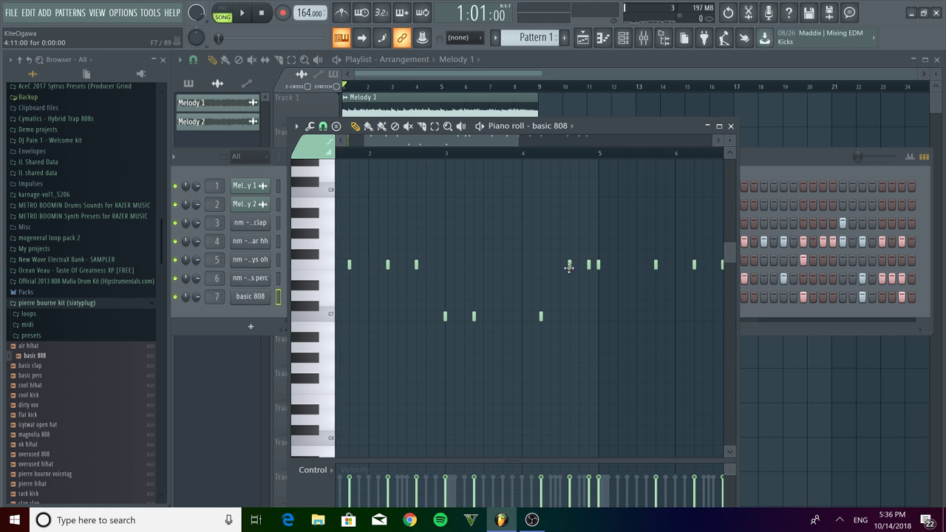
key(space)
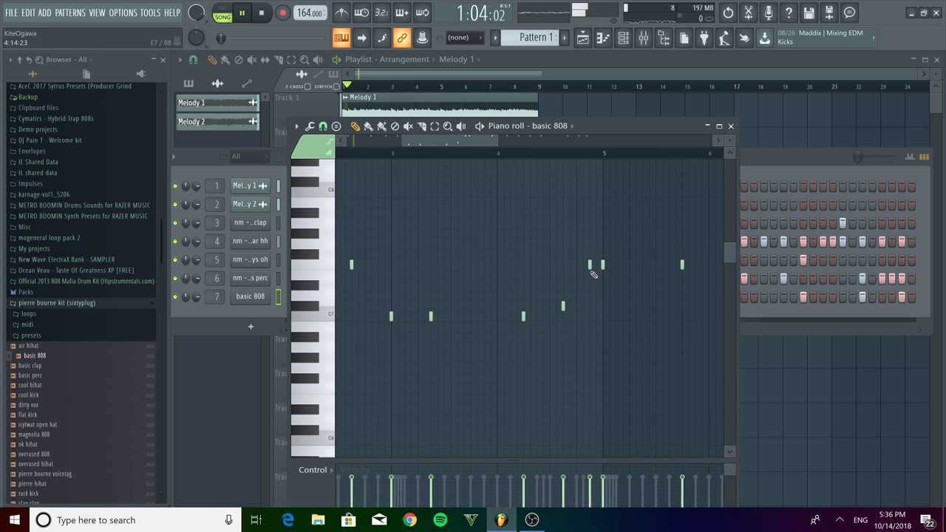
scroll(592, 300, up, 3)
scroll(592, 213, down, 3)
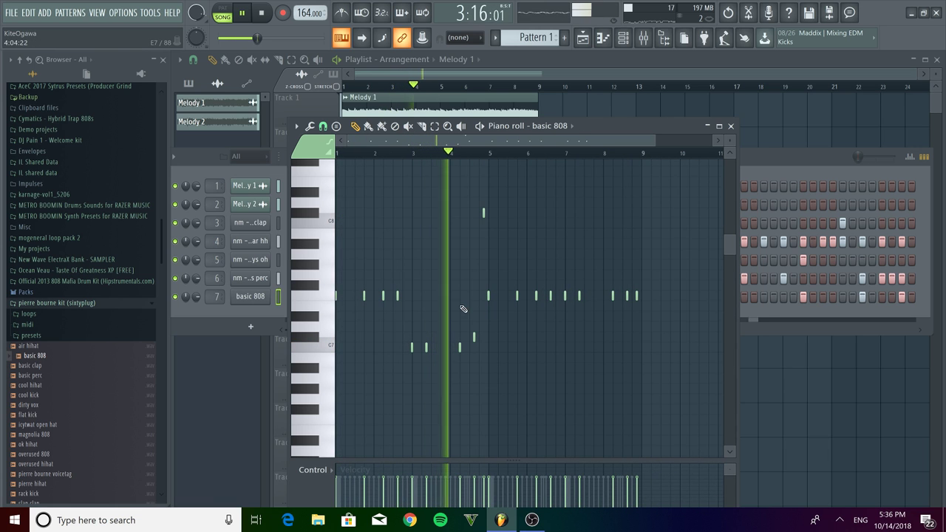
Delete the basic 808 notes in bars 5 to 8 and replace them with a duplicate of bars 1 to 4.
drag(487, 297, 642, 297)
drag(642, 154, 491, 164)
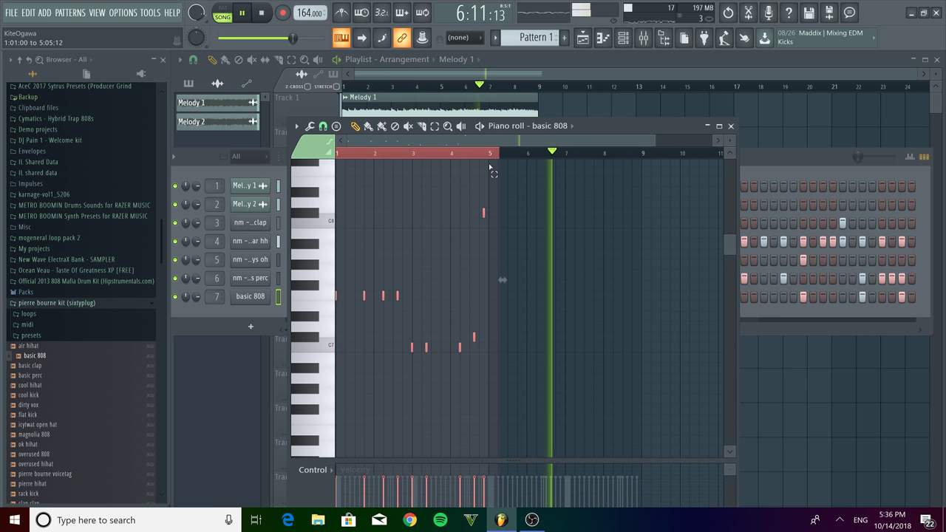
scroll(492, 168, up, 5)
scroll(518, 175, down, 6)
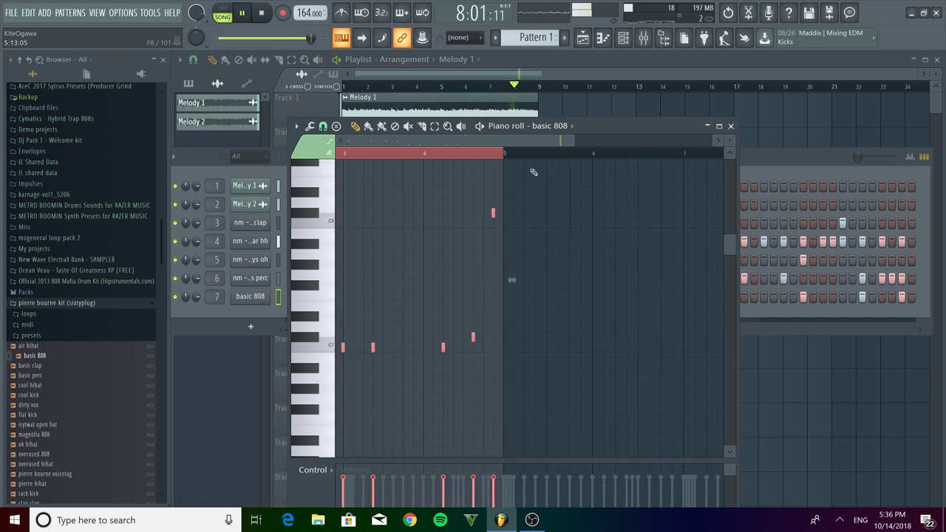
key(ctrl+b)
Lower the whole eight-bar basic 808 pattern two octaves and close the piano roll.
key(ctrl+a)
key(ctrl+Down)
key(ctrl+Down)
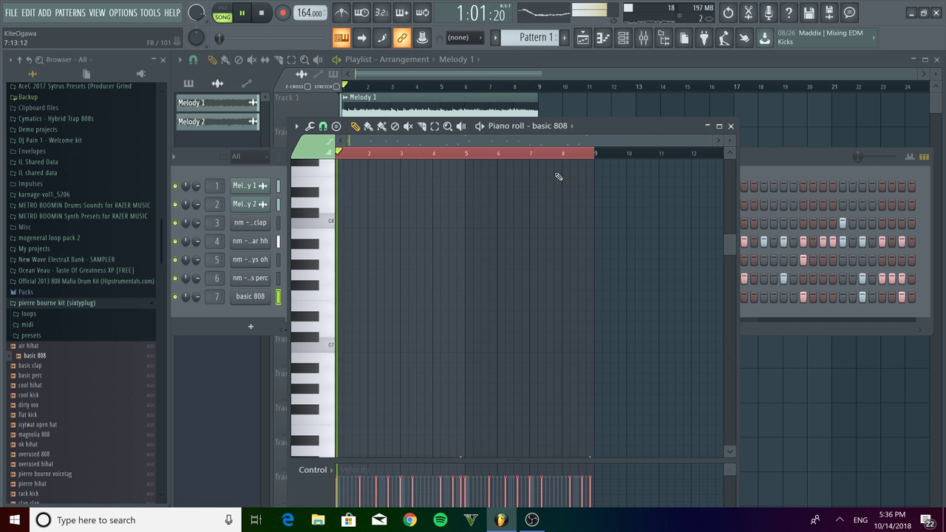
click(731, 126)
Load Fruity Parametric EQ 2 into the first effect slot of mixer Insert 7.
key(F9)
click(724, 136)
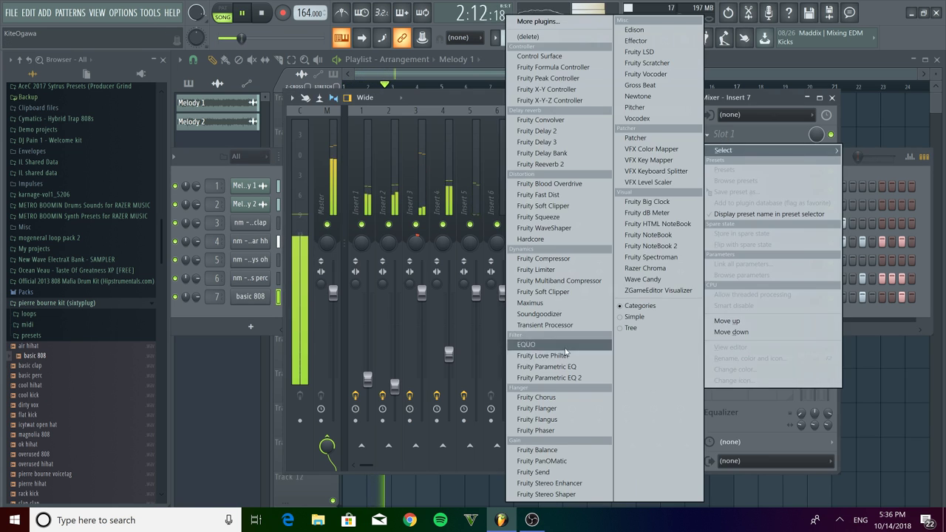
click(551, 380)
Stop playback and use EQ bands 1 and 7 to steeply cut the basic 808's lowest and highest frequencies.
key(space)
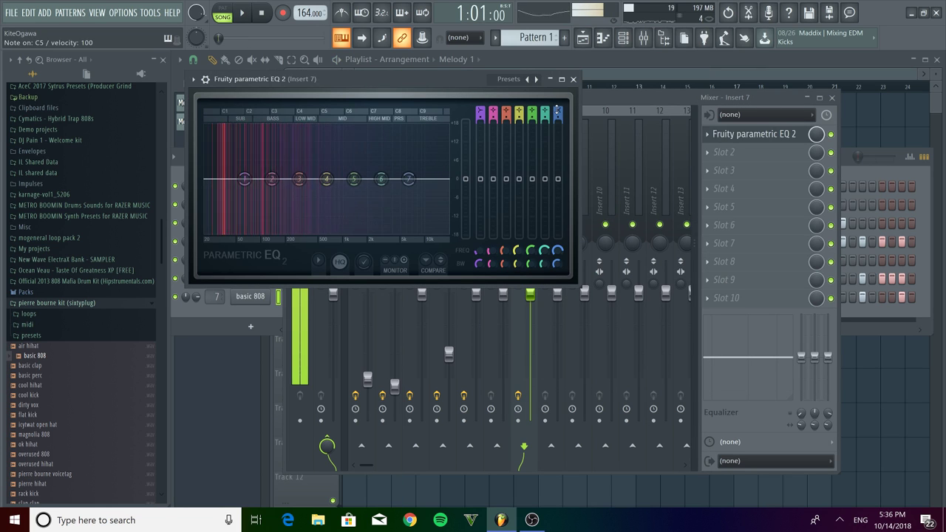
drag(408, 179, 405, 231)
drag(244, 179, 210, 231)
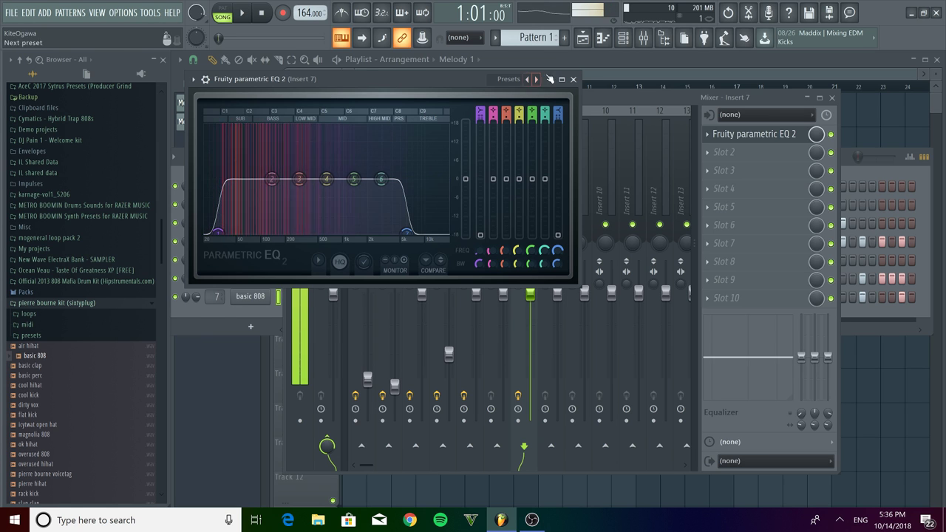
Close the EQ, start playback and load Fruity Fast Dist into the second effect slot of mixer Insert 7.
click(572, 79)
key(space)
click(761, 152)
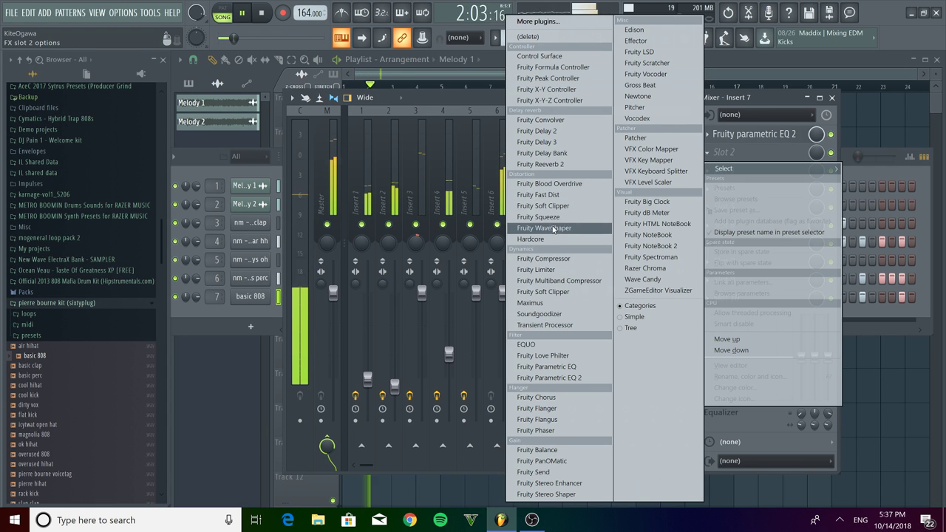
click(540, 194)
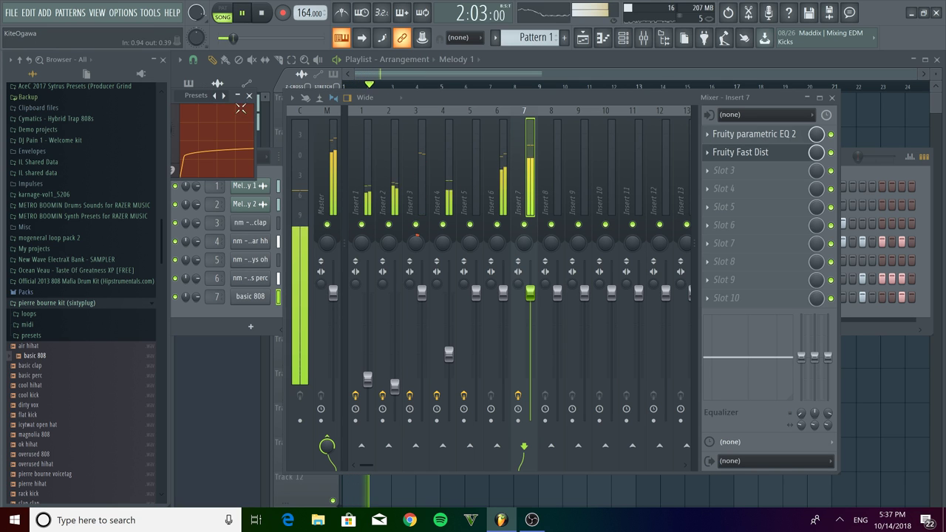
Move the Fruity Fast Dist window fully into view, adjust its threshold while the beat plays, and close it.
click(187, 98)
click(184, 99)
click(179, 97)
click(174, 96)
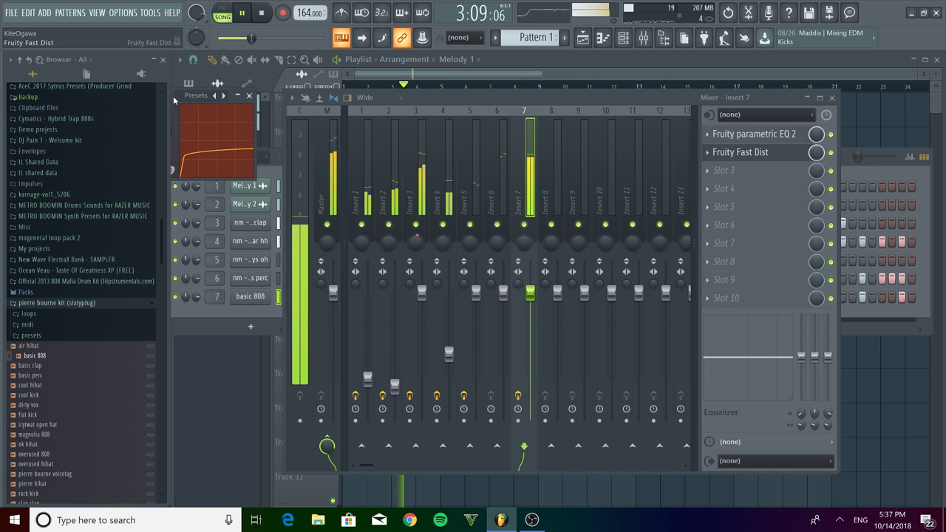
click(198, 104)
click(240, 96)
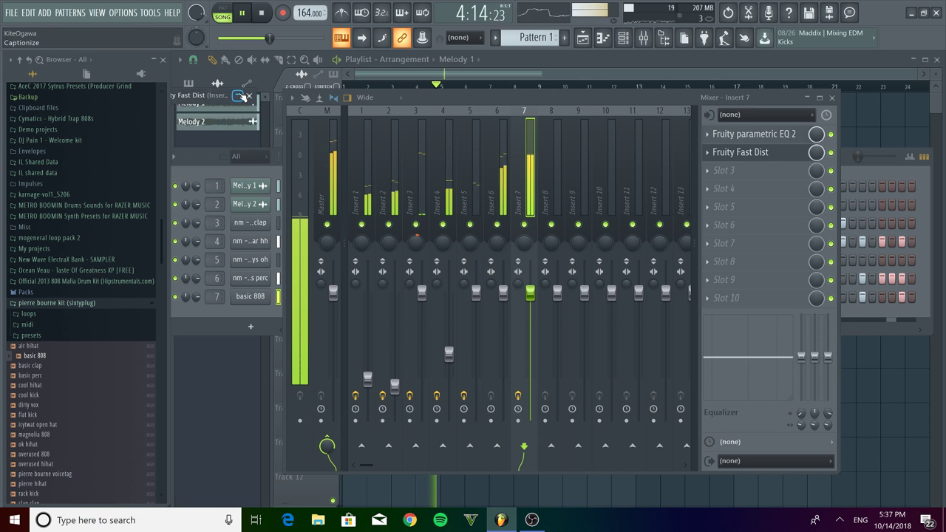
click(238, 96)
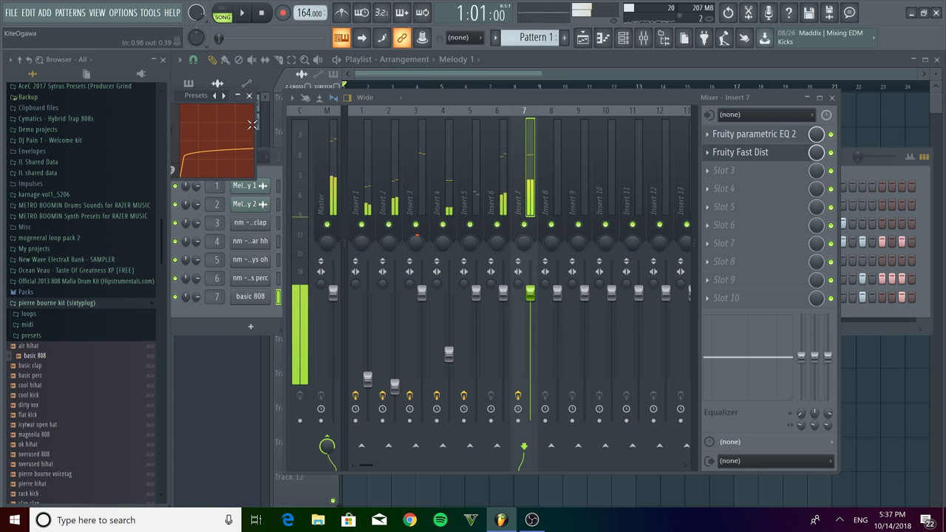
key(space)
drag(173, 104, 428, 184)
key(space)
key(space)
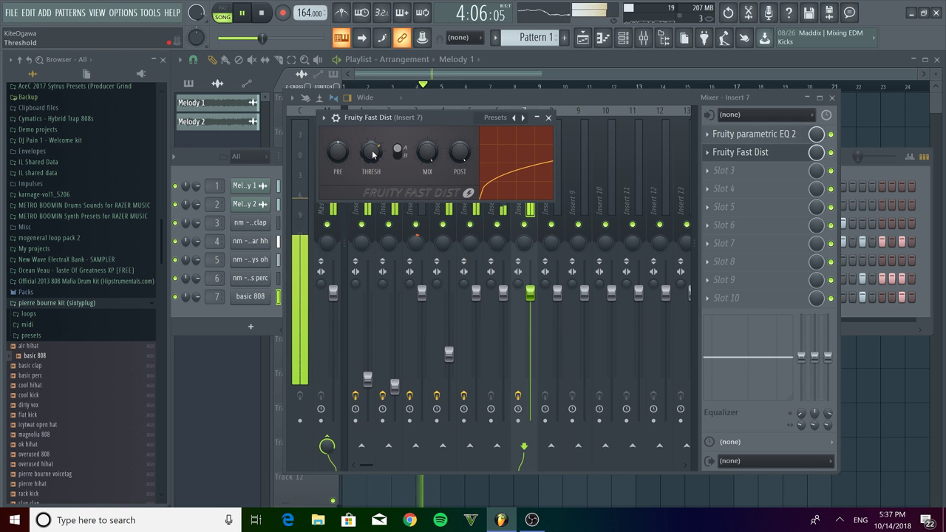
click(550, 118)
Solo Insert 7, reduce Fast Dist's mix level and adjust its pre amp by ear, close it and unsolo the track.
right_click(525, 224)
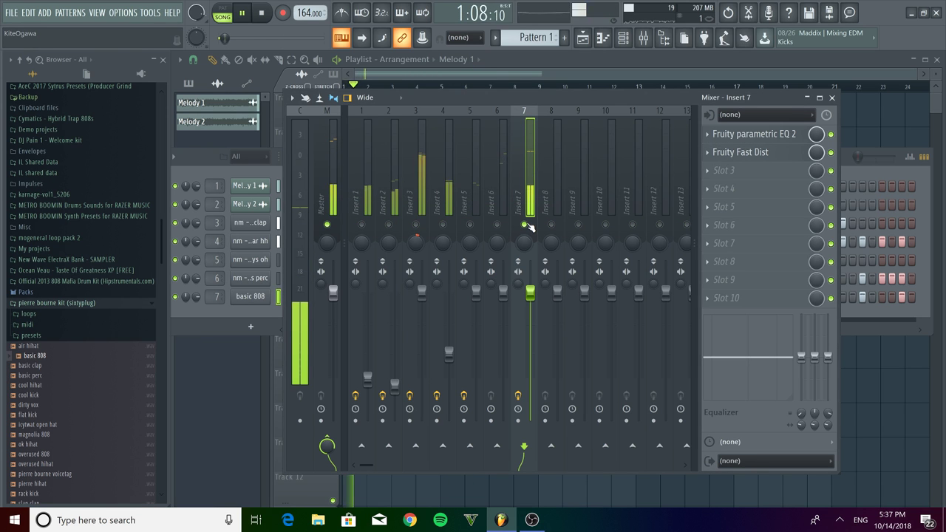
click(755, 136)
click(753, 151)
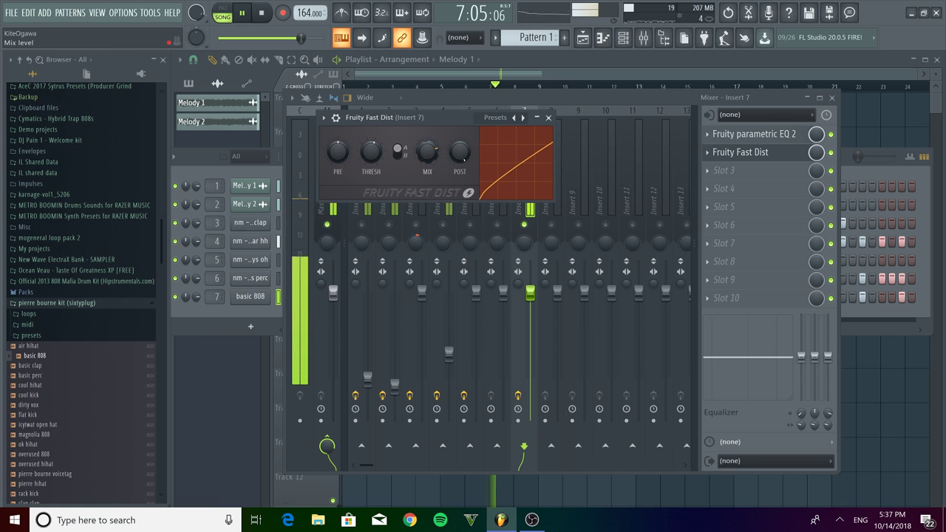
drag(349, 155, 349, 169)
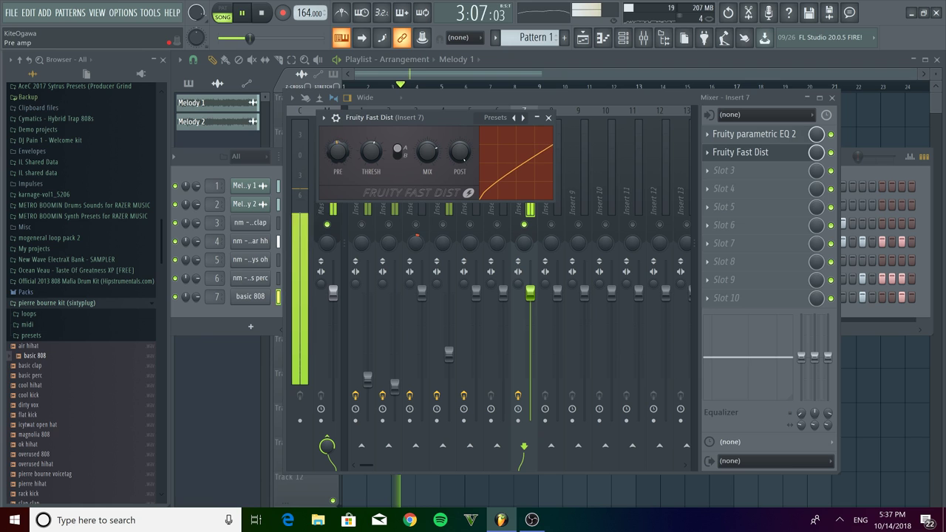
click(549, 119)
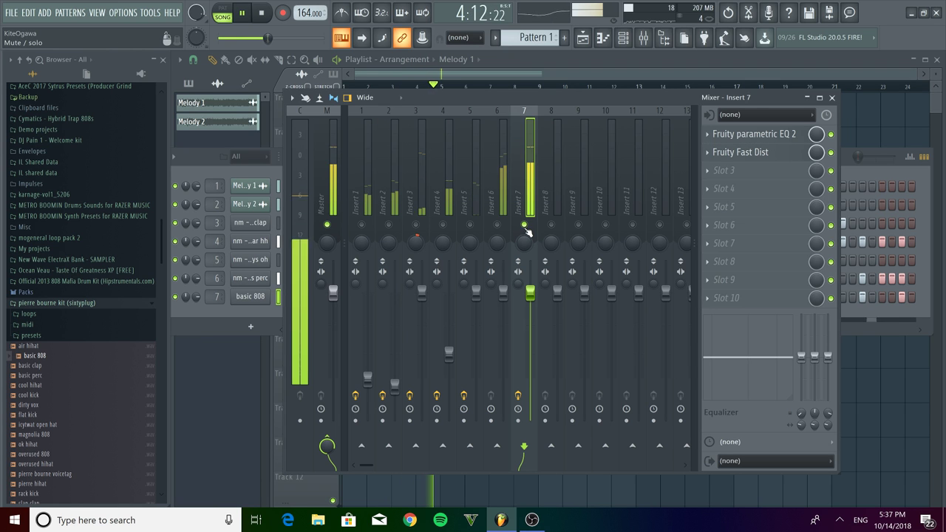
right_click(523, 225)
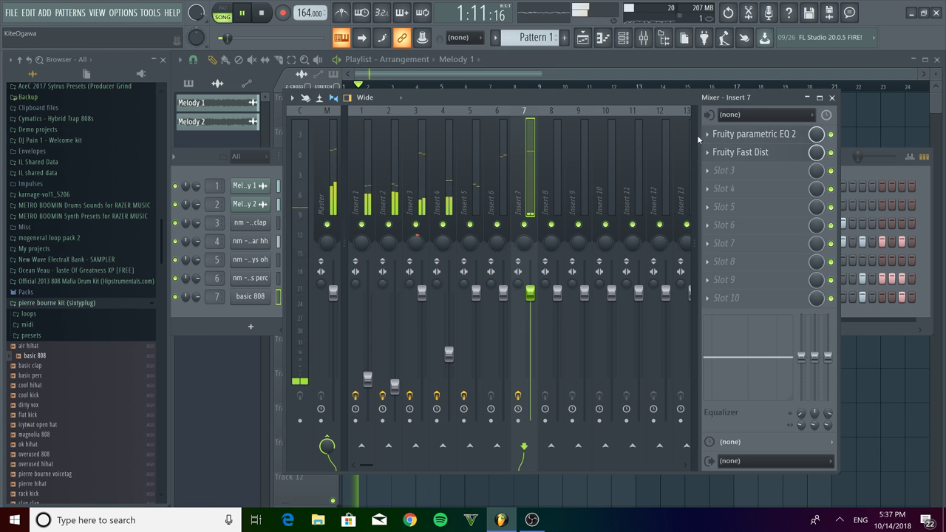
Close the mixer and add "nm - session kick" from the Nick Mira Diesel kit as a new channel routed to mixer track 8.
key(F9)
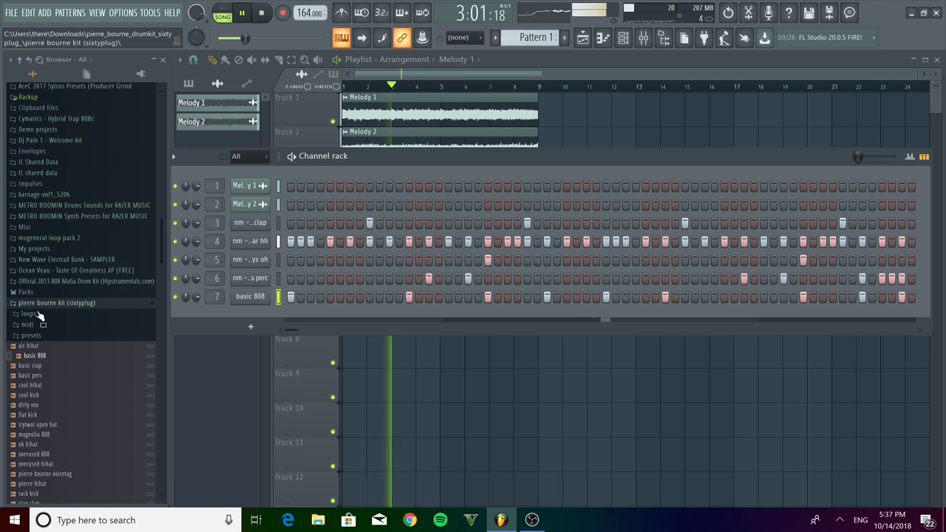
click(92, 303)
click(99, 171)
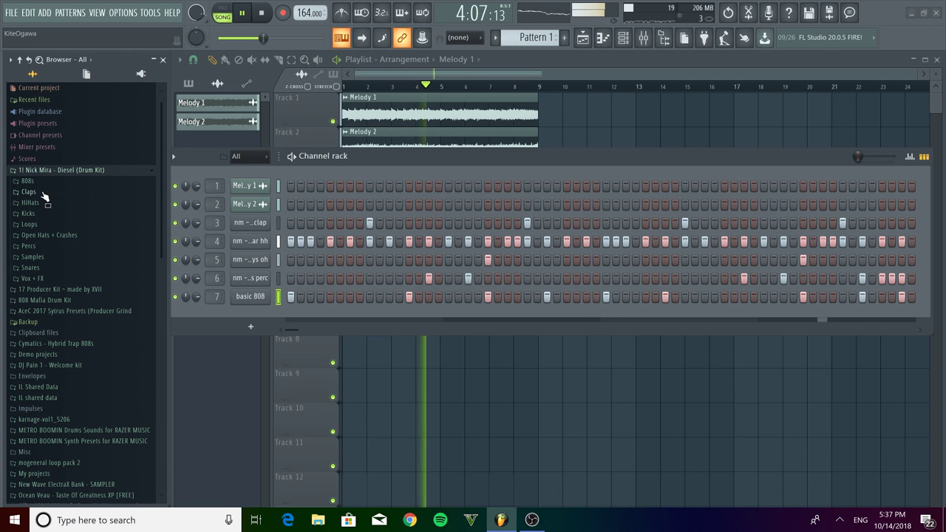
click(40, 214)
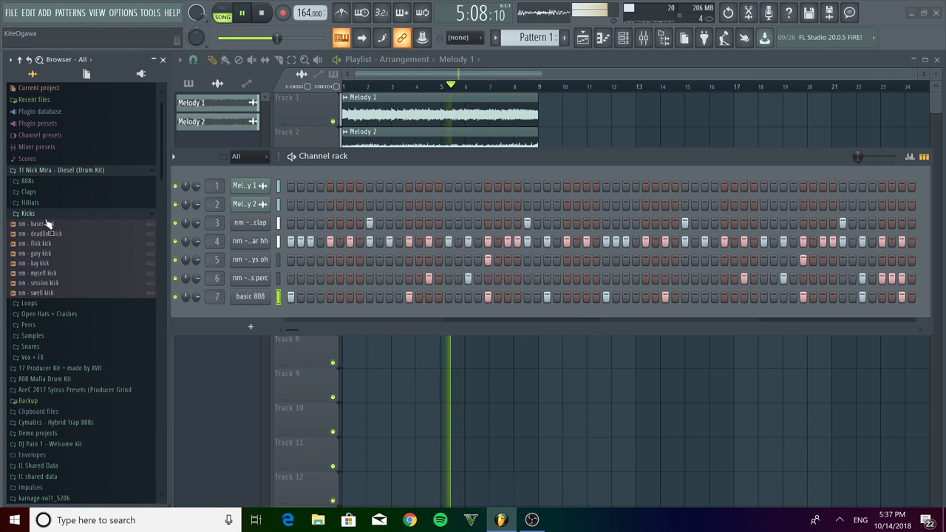
right_click(60, 282)
click(82, 294)
key(space)
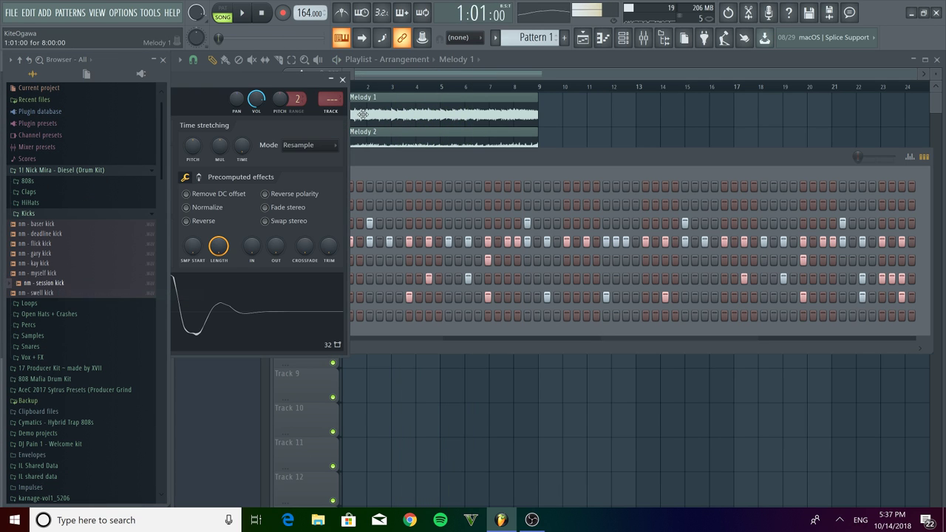
click(342, 79)
Sequence the session kick on steps 1, 13, 15, 21, 27, 33, 39, 45, 47, 53 and 63 of the four-bar pattern.
click(291, 315)
click(408, 316)
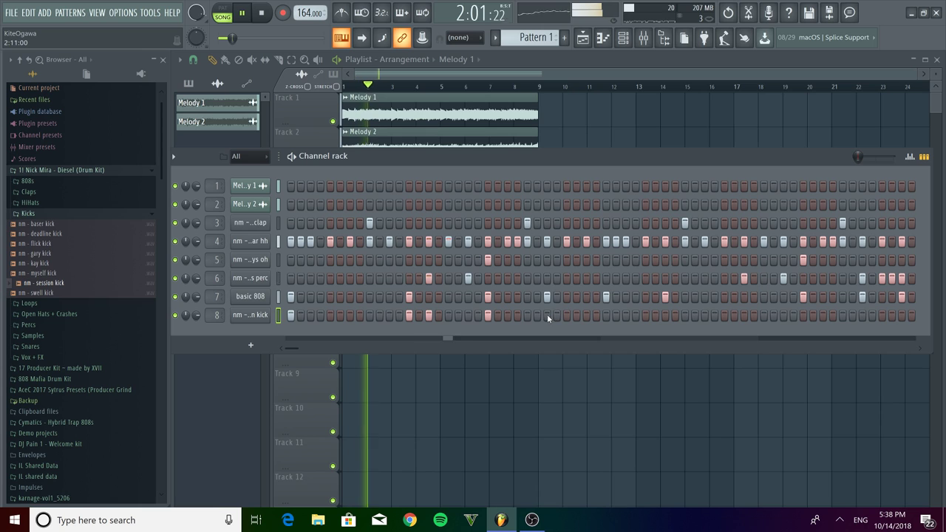
click(665, 316)
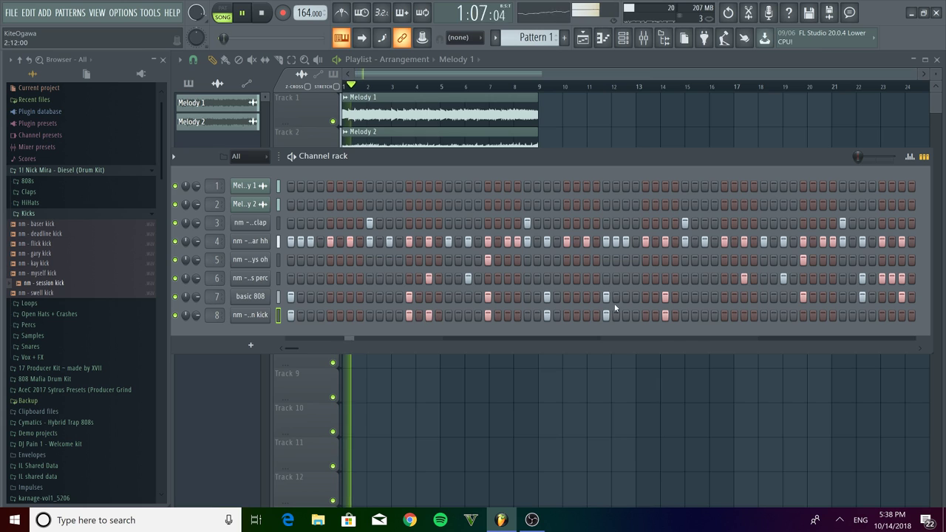
click(744, 315)
click(803, 315)
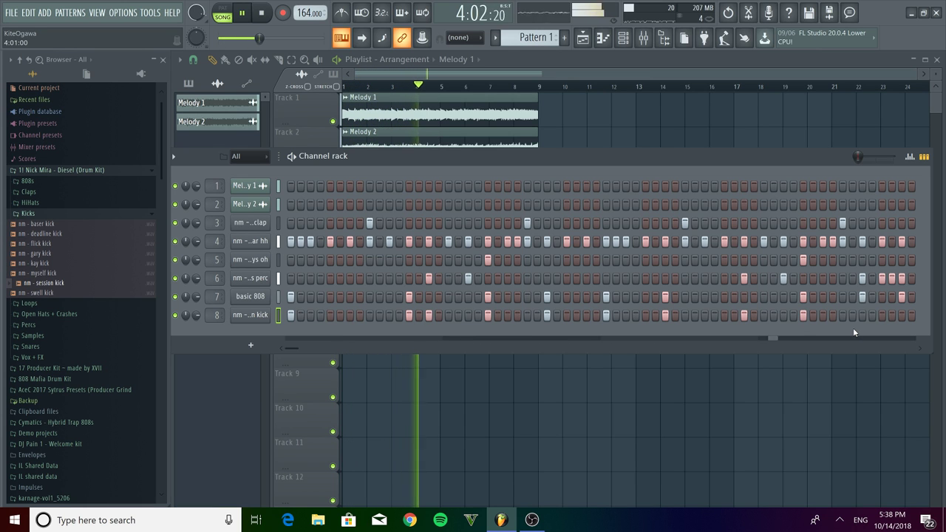
key(space)
key(space)
click(747, 316)
click(744, 316)
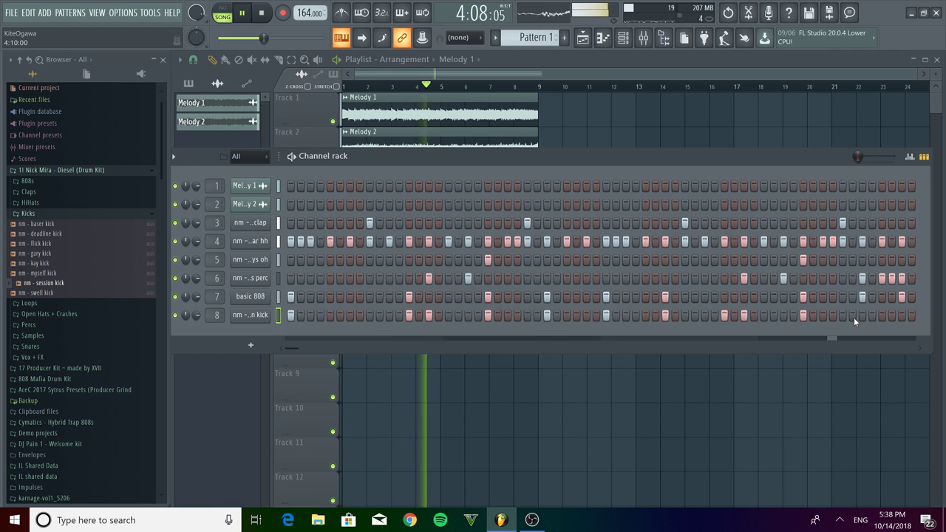
Duplicate the session kick notes of bars 1 to 4 into bars 5 to 8 in the piano roll and close it.
click(602, 37)
drag(582, 162, 456, 160)
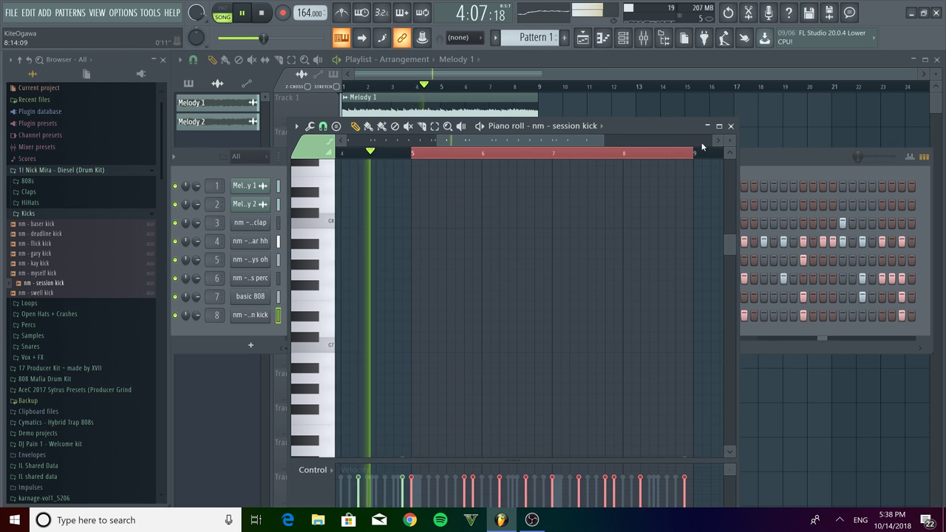
click(730, 126)
Load Fruity Parametric EQ 2 into the first effect slot of the kick's mixer track, Insert 8.
key(F9)
click(707, 134)
click(559, 376)
Use EQ bands 1 and 7 to steeply cut the kick's lowest and highest frequencies, auditioning the sound, and close the EQ.
drag(372, 188, 377, 240)
key(q)
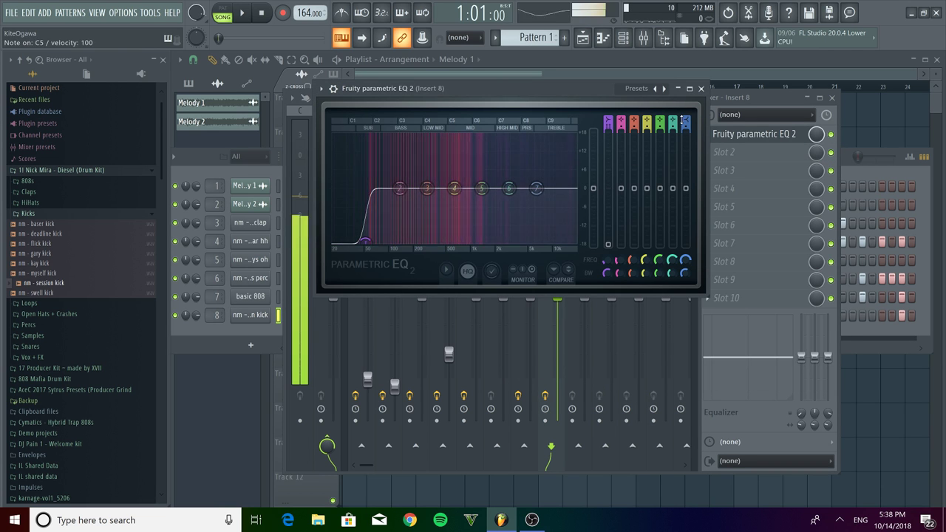
drag(536, 189, 487, 242)
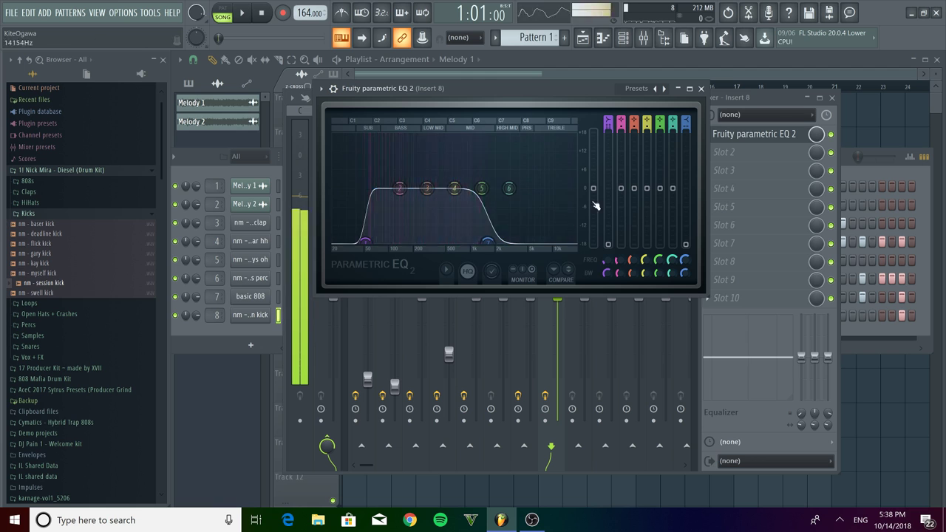
drag(681, 125, 670, 96)
key(q)
drag(365, 241, 360, 241)
key(q)
click(701, 88)
Load Fruity WaveShaper into the second slot of Insert 8, bend its curve upward, audition the kick and close the plugin.
click(707, 152)
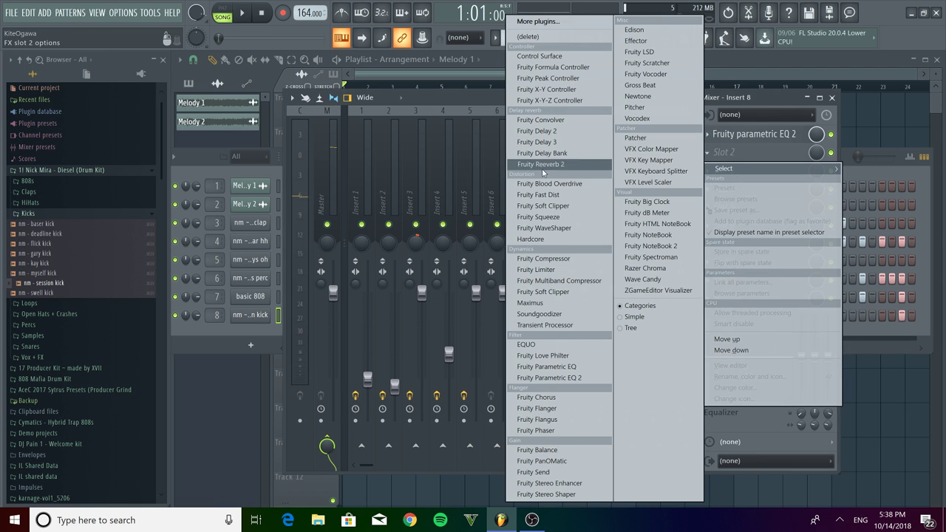
click(545, 227)
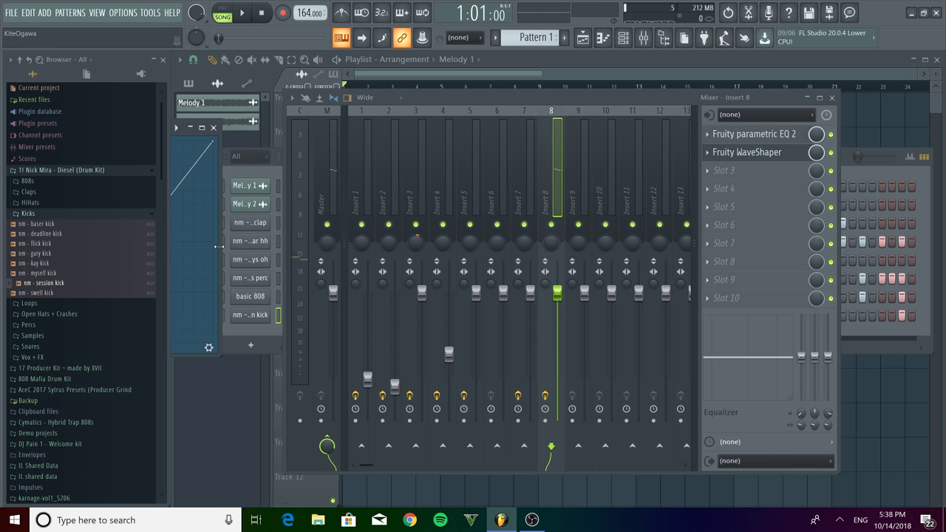
drag(219, 247, 339, 247)
key(q)
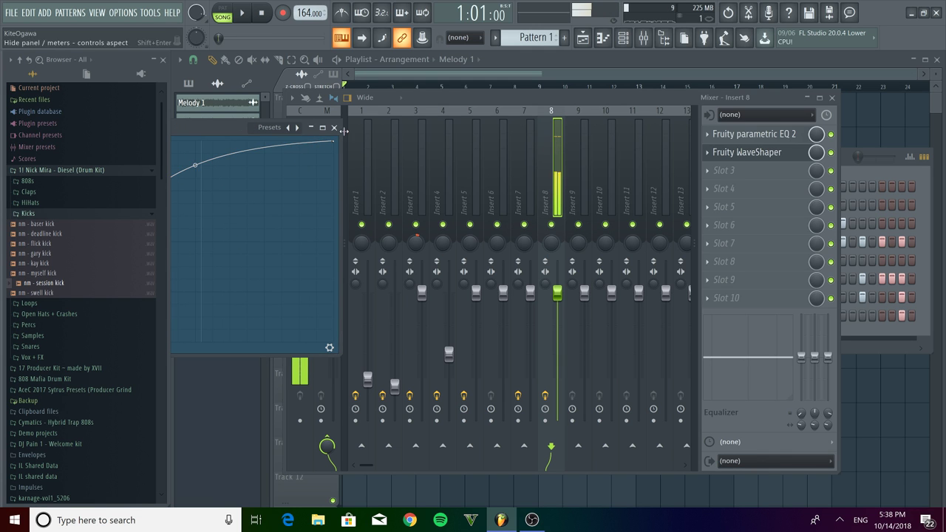
click(333, 128)
Lower the Insert 8 fader and slightly lower Insert 7 during playback, then close the mixer and view the channel rack's last bars.
key(space)
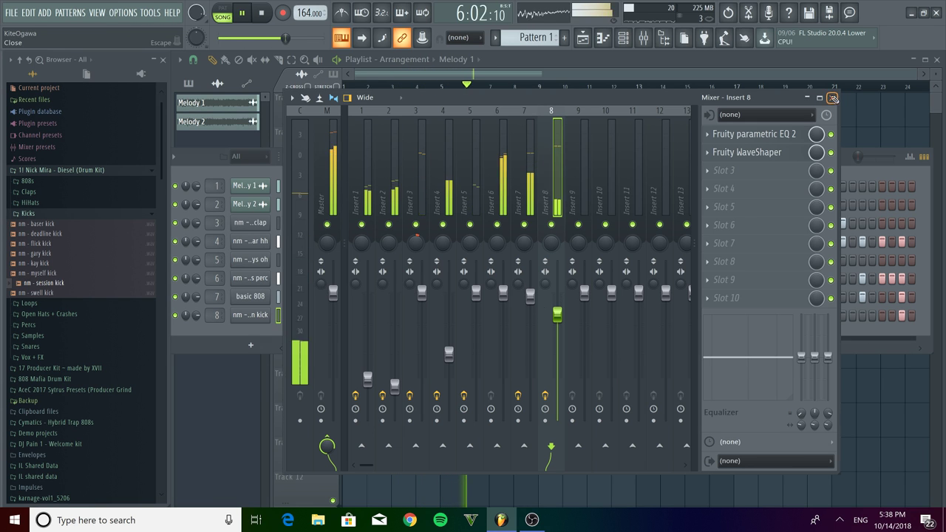
click(832, 97)
drag(852, 350, 906, 344)
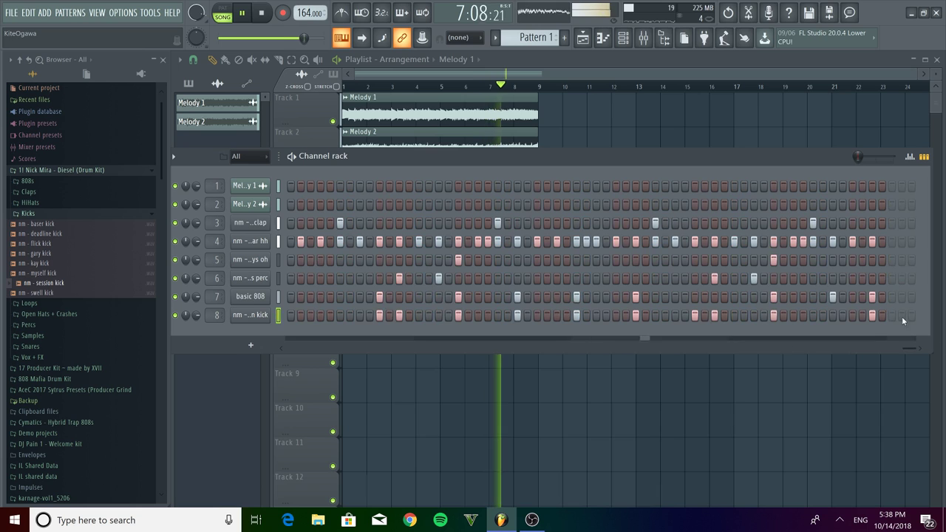
Stop playback and look through the sample folders of the 17 Producer Kit, including the snares, for another sound.
click(88, 213)
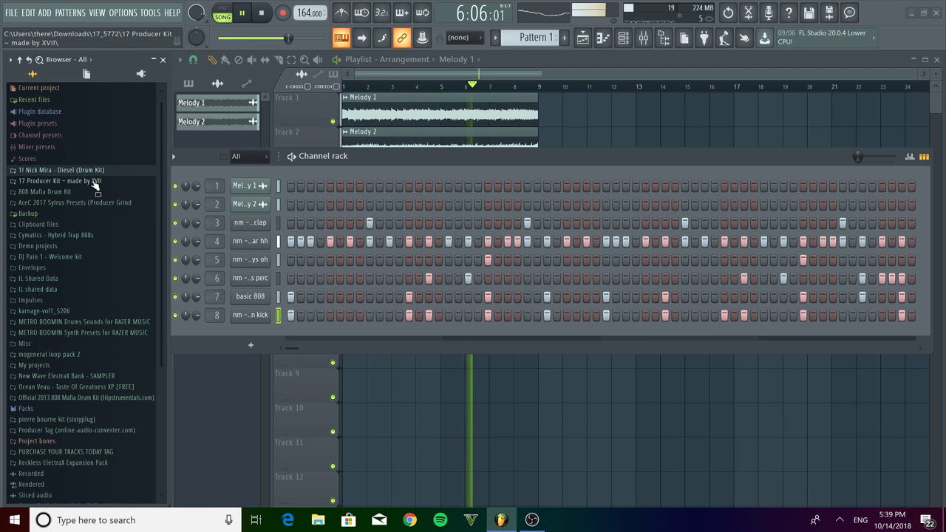
click(51, 289)
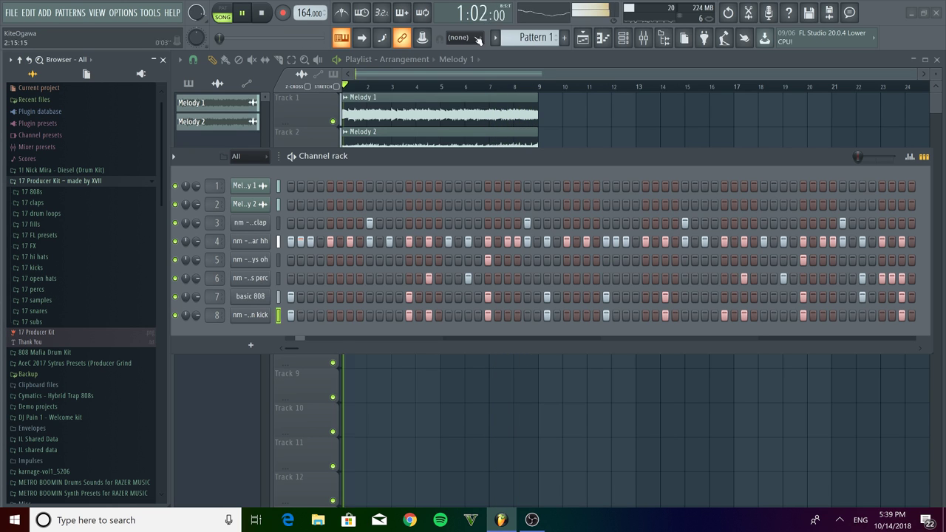
click(51, 300)
key(space)
click(50, 300)
click(42, 311)
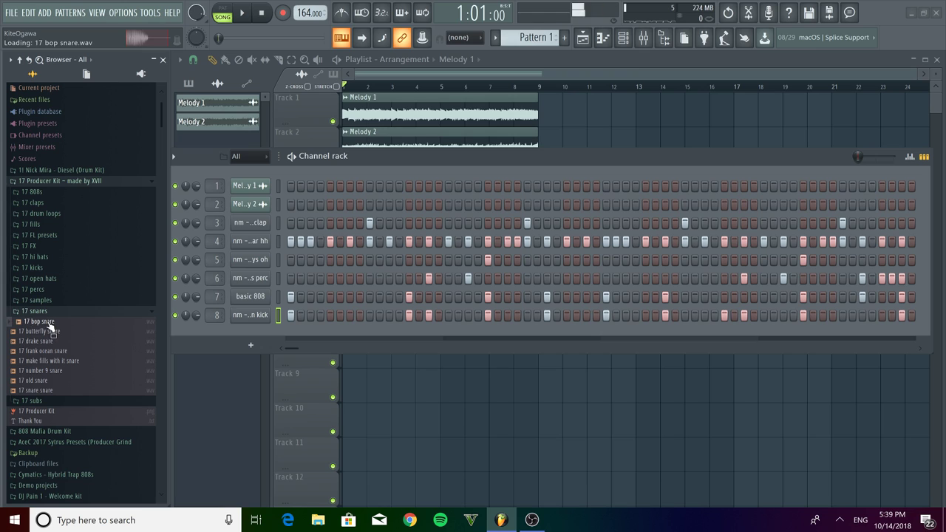
click(54, 313)
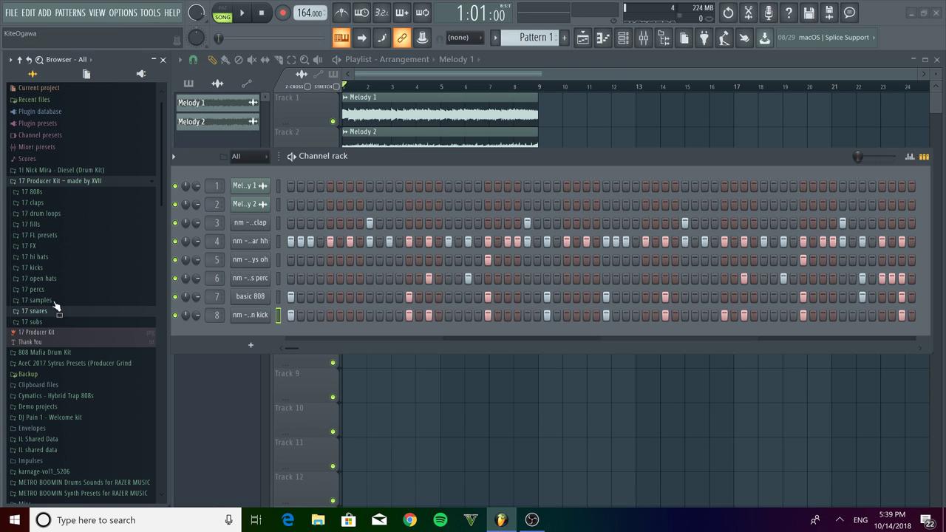
click(50, 241)
click(50, 241)
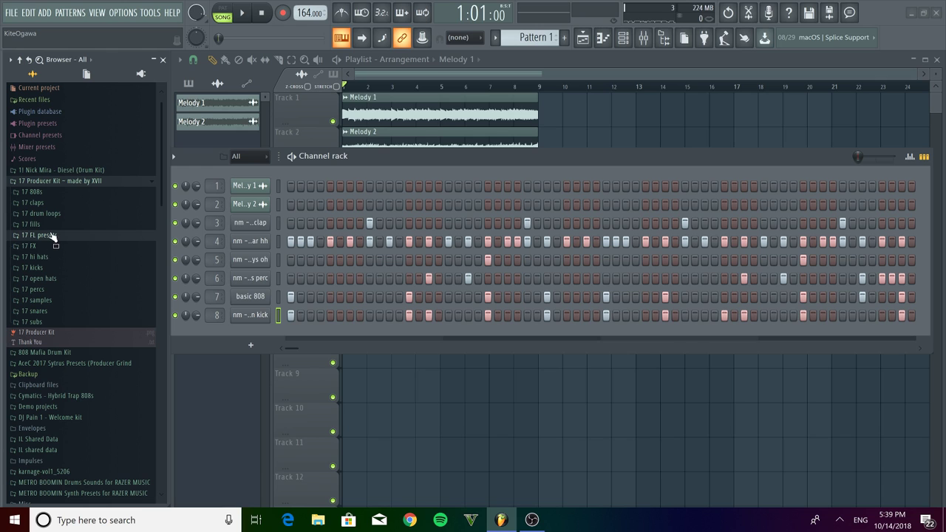
Add "17 shout out 808LOUIE" from the 17 percs folder as a new channel routed to mixer track 9, and close its settings.
click(49, 290)
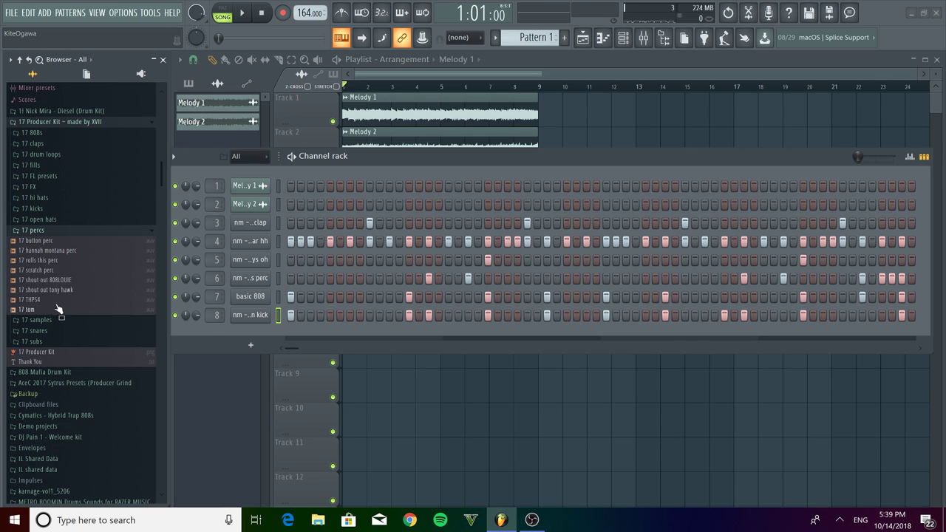
right_click(59, 285)
click(103, 291)
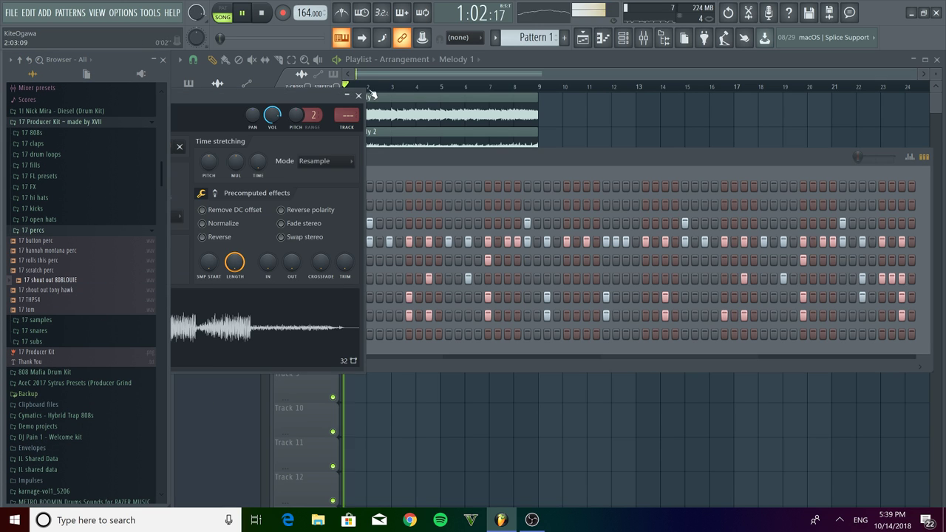
click(359, 96)
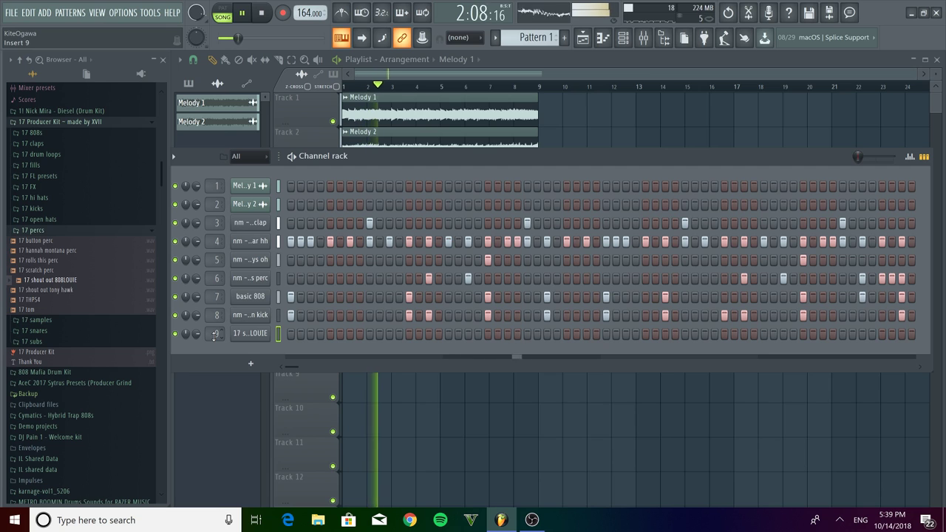
Place a 17 shout out 808LOUIE hit on step 5 and repeat it four bars on in the piano roll.
key(space)
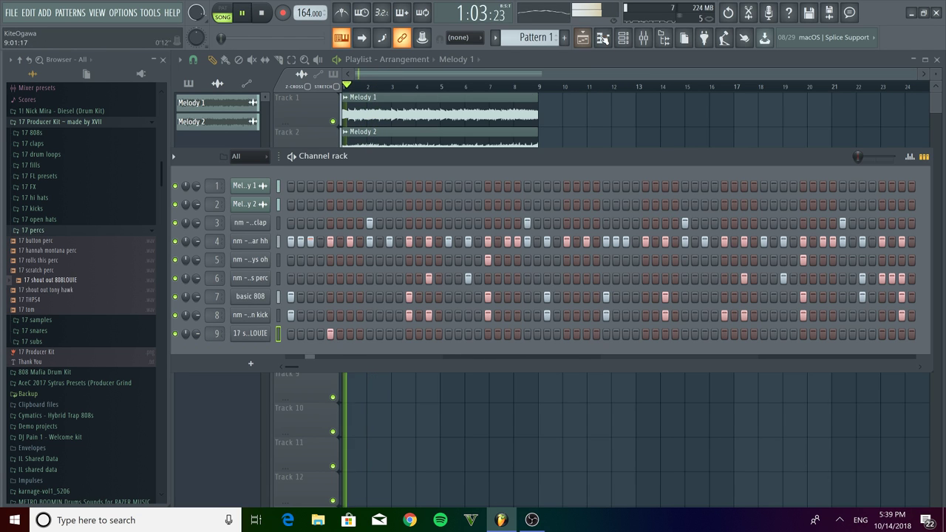
key(F7)
drag(562, 168, 556, 170)
key(ctrl+b)
key(ctrl+a)
click(731, 126)
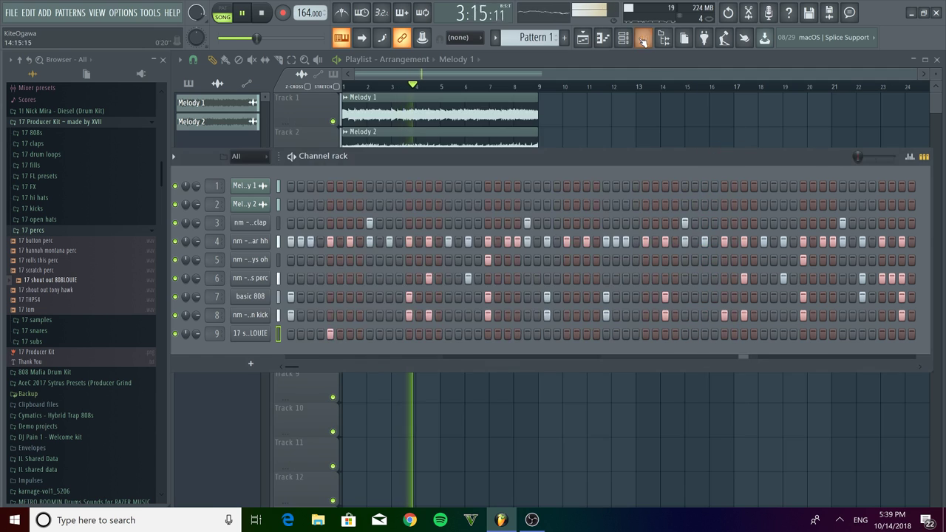
Load Fruity Parametric EQ 2 on Insert 9, steeply cut the lows and highs, and lower the Insert 9 fader.
click(643, 41)
click(739, 134)
mouse_move(739, 150)
click(575, 380)
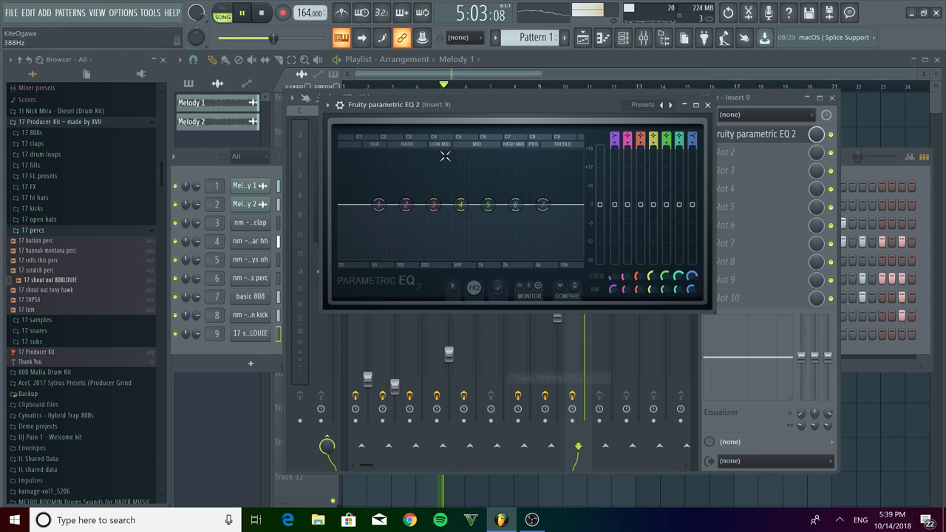
drag(379, 204, 452, 260)
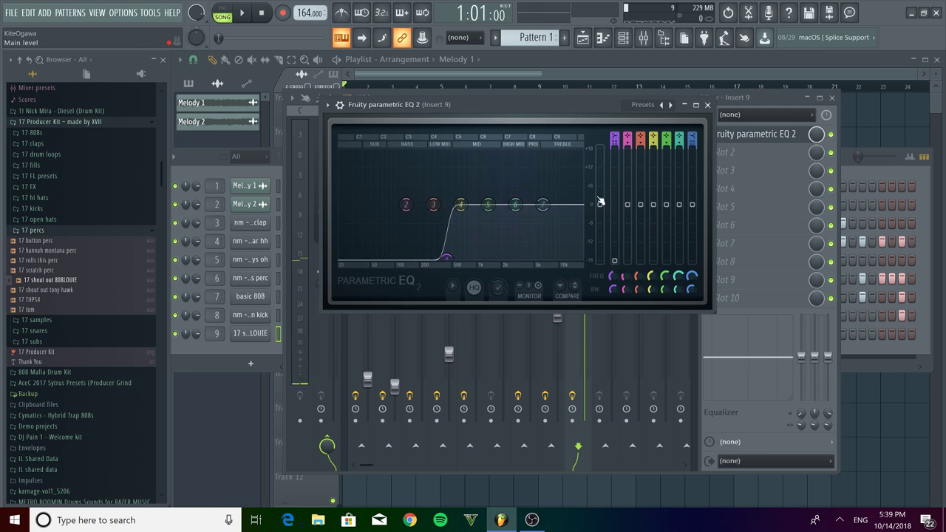
drag(548, 227, 552, 257)
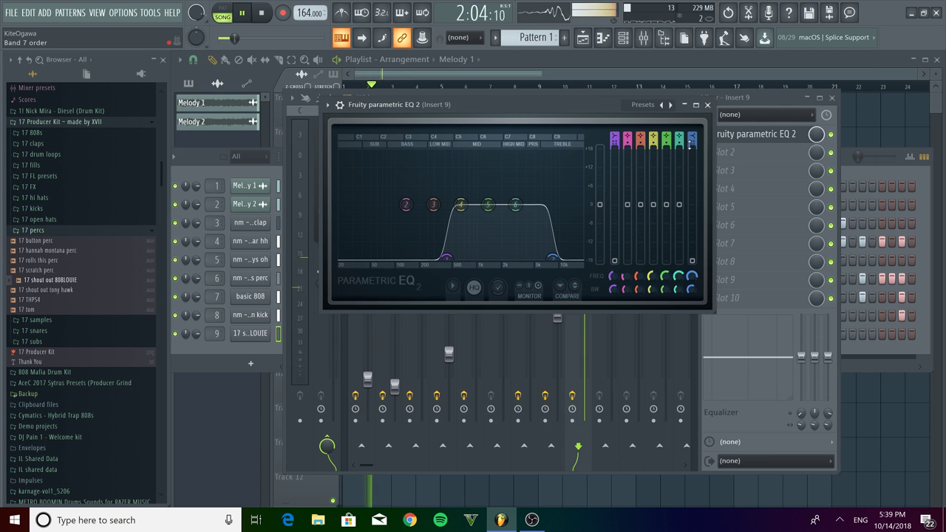
click(706, 106)
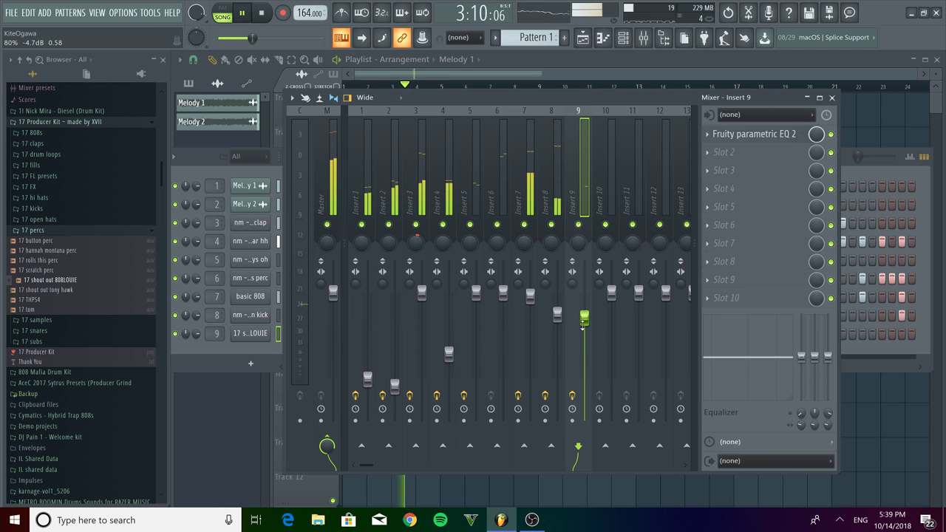
drag(584, 331, 584, 334)
click(643, 37)
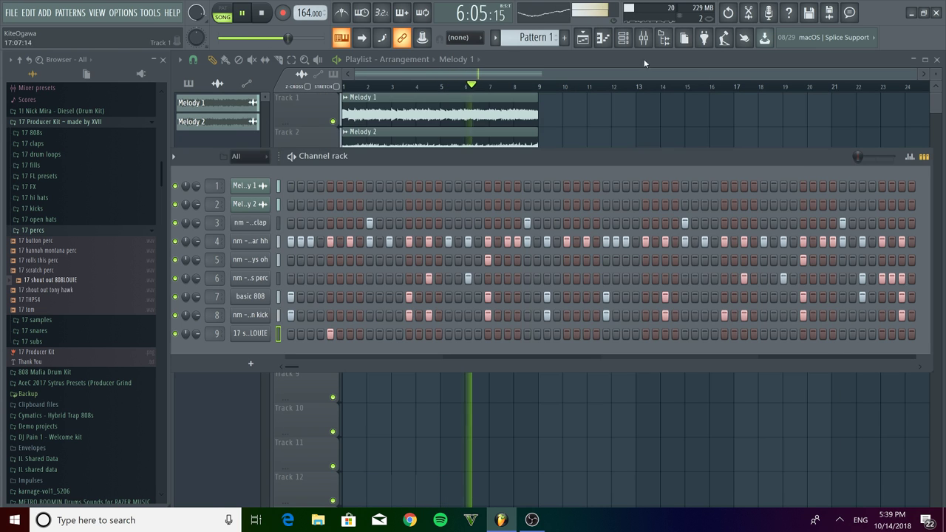
Close the channel rack, split Pattern 1 by channel in the playlist and restart playback.
click(621, 38)
click(532, 37)
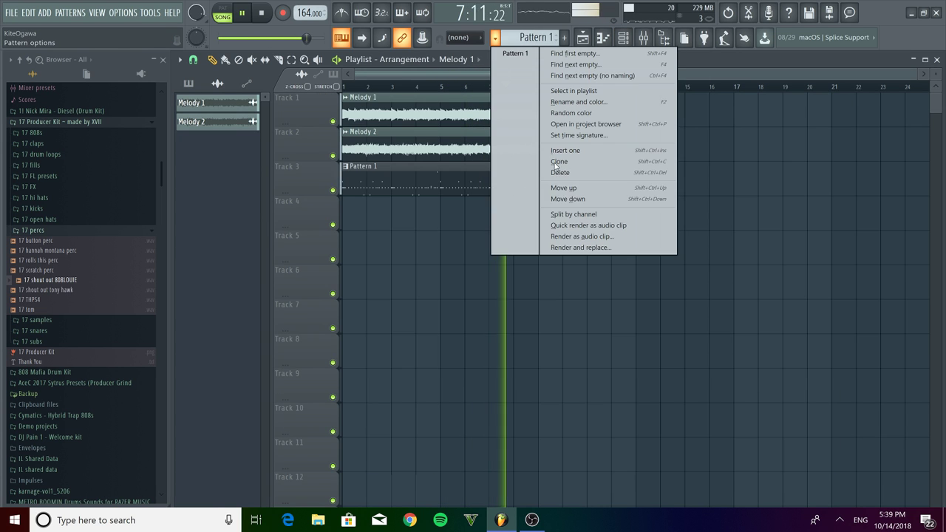
click(575, 213)
key(space)
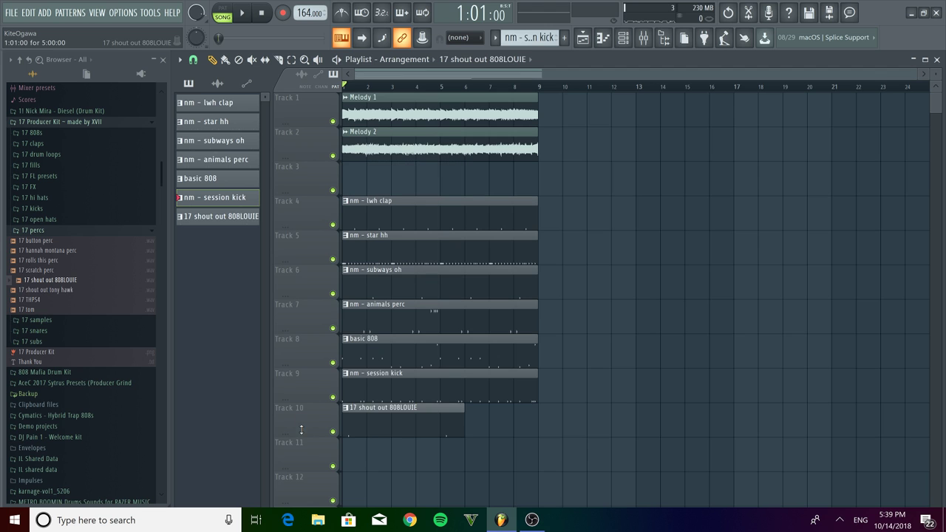
key(space)
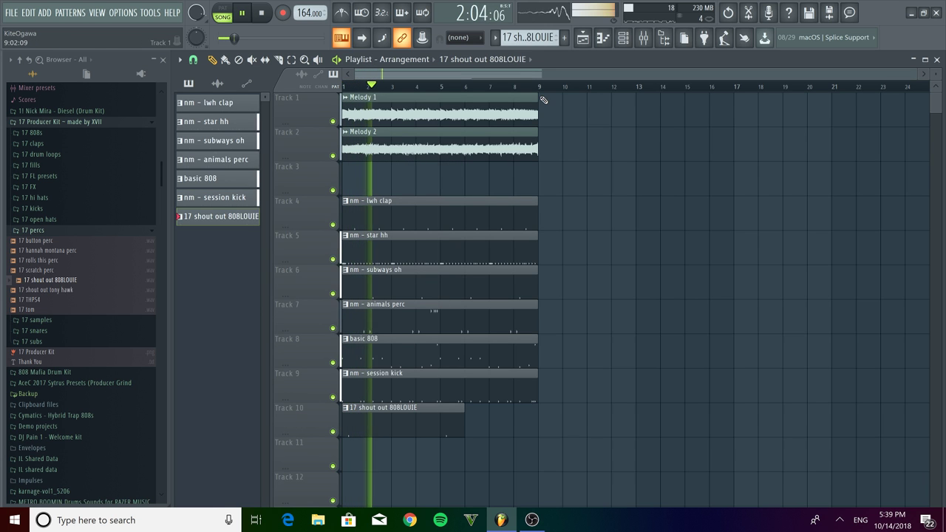
Switch to the basic 808 pattern in the piano roll and add a very quiet note near the end of bar 8.
click(602, 39)
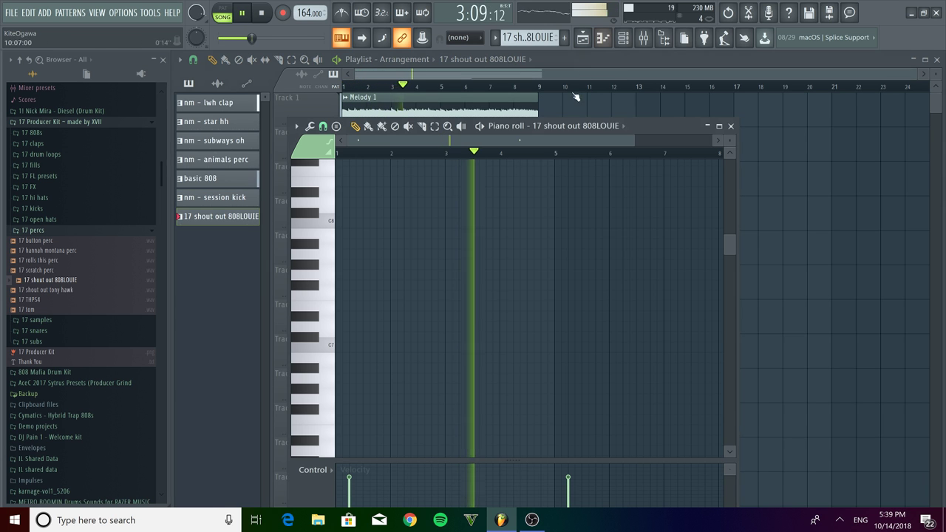
click(581, 126)
scroll(598, 249, down, 2)
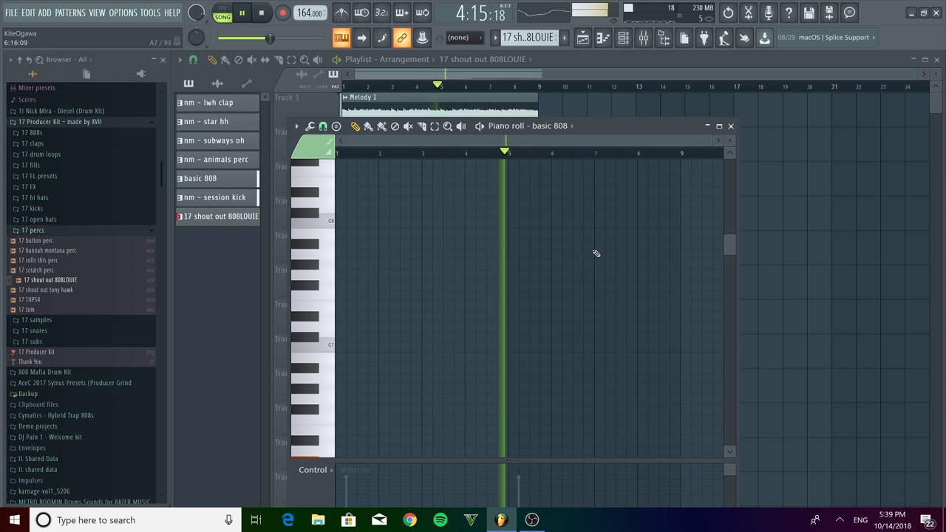
click(510, 37)
click(518, 100)
scroll(626, 278, down, 3)
scroll(684, 334, up, 6)
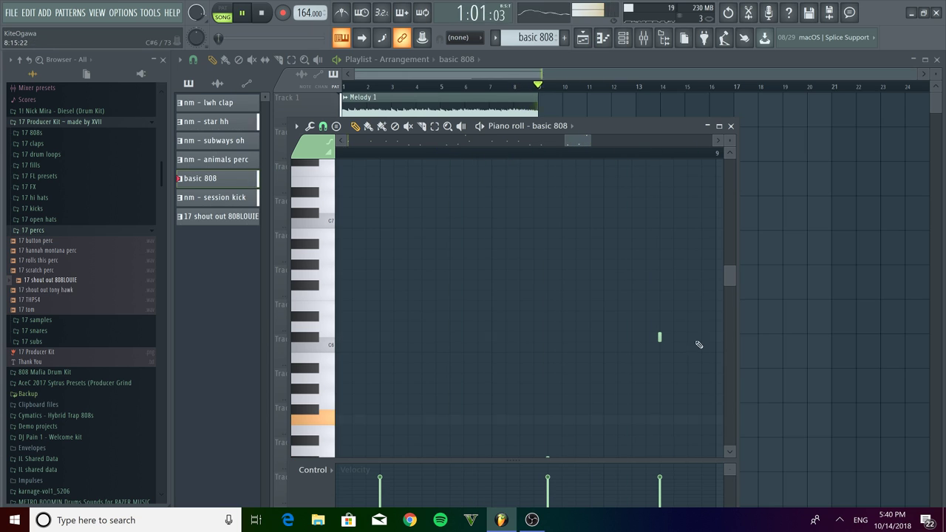
Move the last basic 808 note to just before bar 9 with snap set to none, and restore 1/2 step snapping.
drag(638, 123, 629, 80)
click(316, 84)
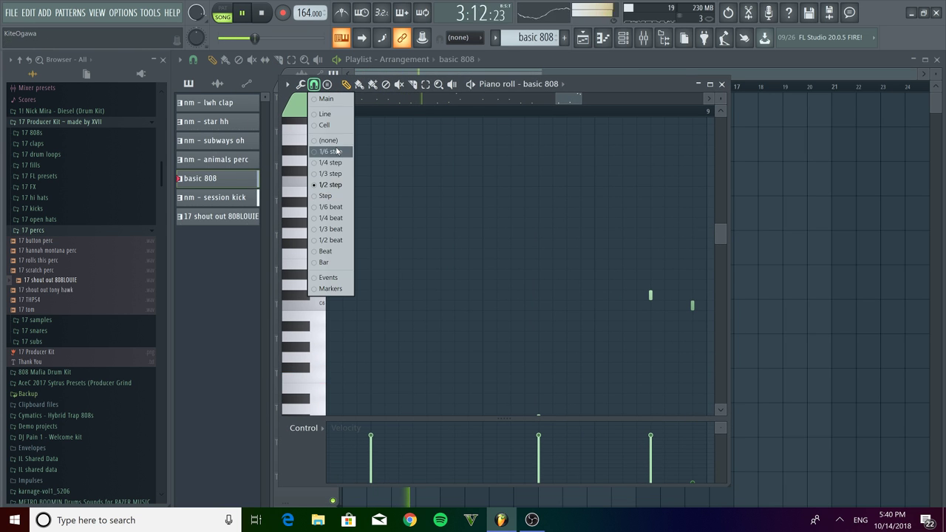
click(329, 141)
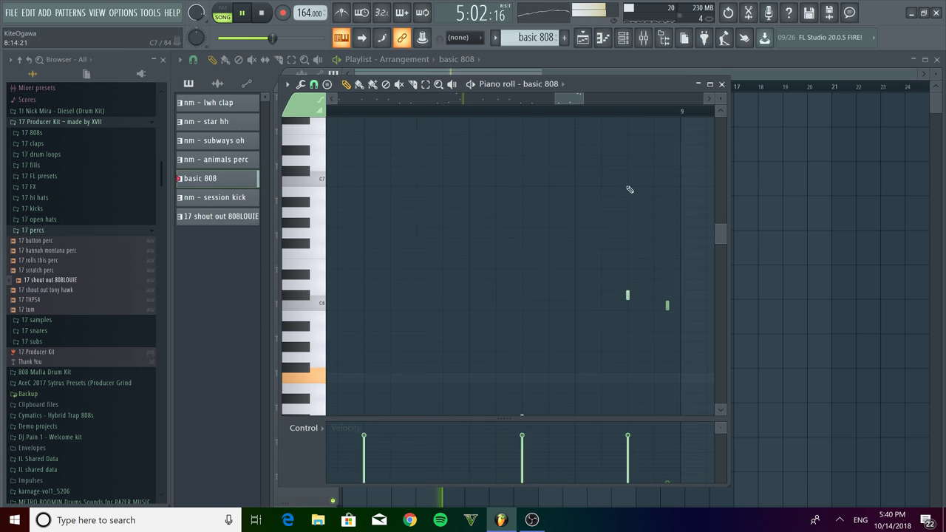
scroll(686, 301, up, 1)
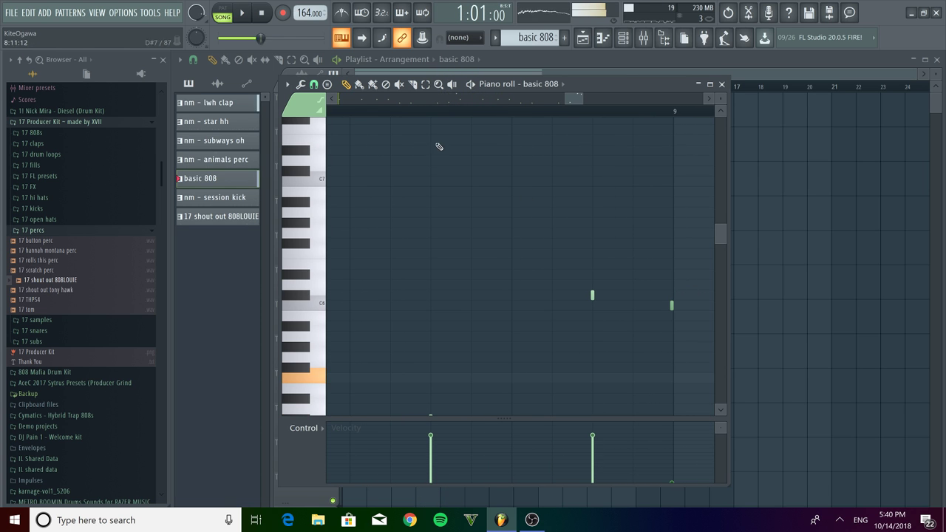
click(327, 86)
click(337, 184)
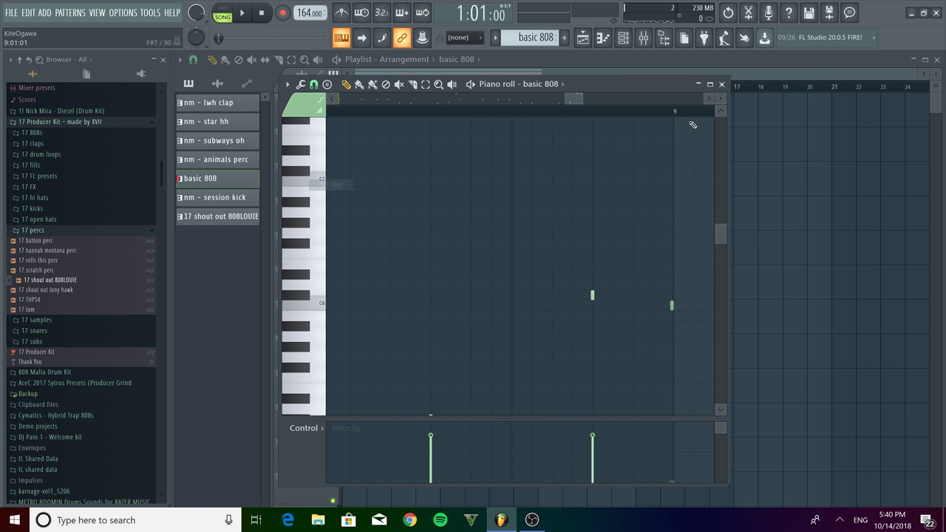
click(722, 84)
Place the "PURCHASE YOUR TRACKS TODAY TAG" sample from its browser folder on Track 11 near the song start.
click(56, 126)
scroll(84, 272, down, 2)
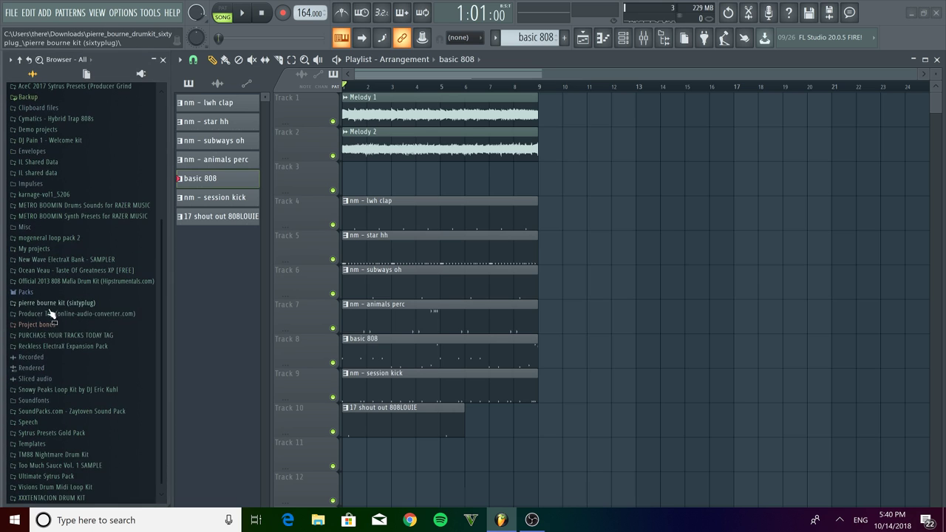
click(56, 318)
click(58, 346)
drag(64, 356, 395, 444)
drag(70, 358, 435, 452)
drag(435, 452, 342, 450)
Align the tag clip on Track 11 with bar 1 and trim it to about two bars.
scroll(395, 384, down, 4)
scroll(436, 78, up, 4)
click(425, 63)
click(460, 75)
drag(454, 75, 258, 105)
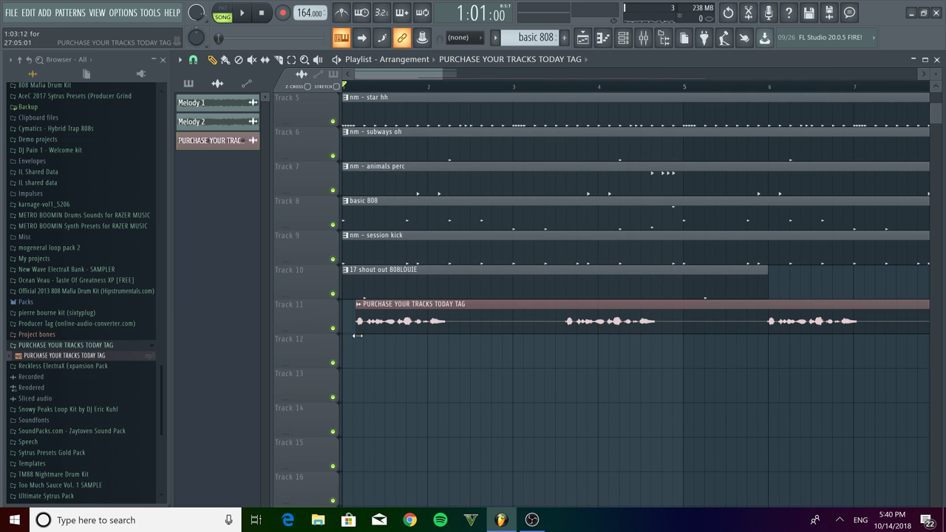
scroll(668, 354, down, 3)
scroll(845, 338, down, 2)
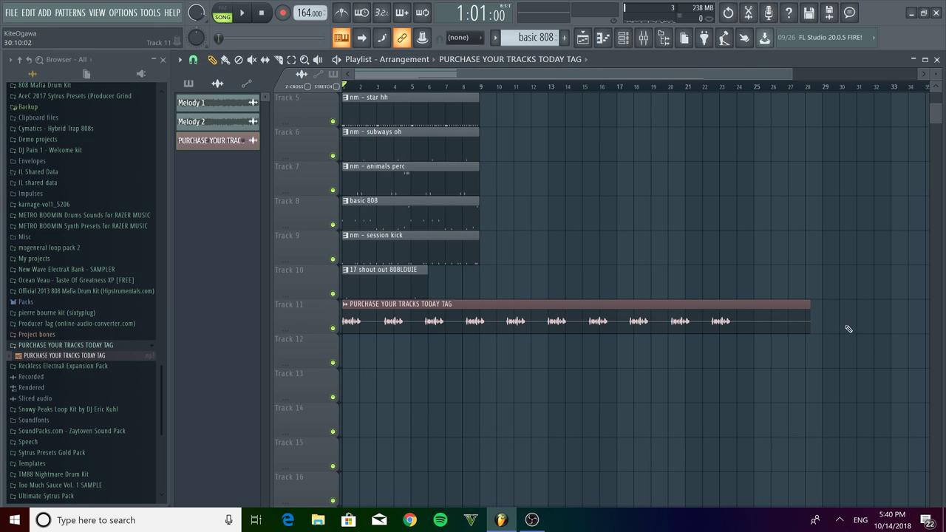
drag(807, 325, 375, 328)
scroll(366, 397, up, 4)
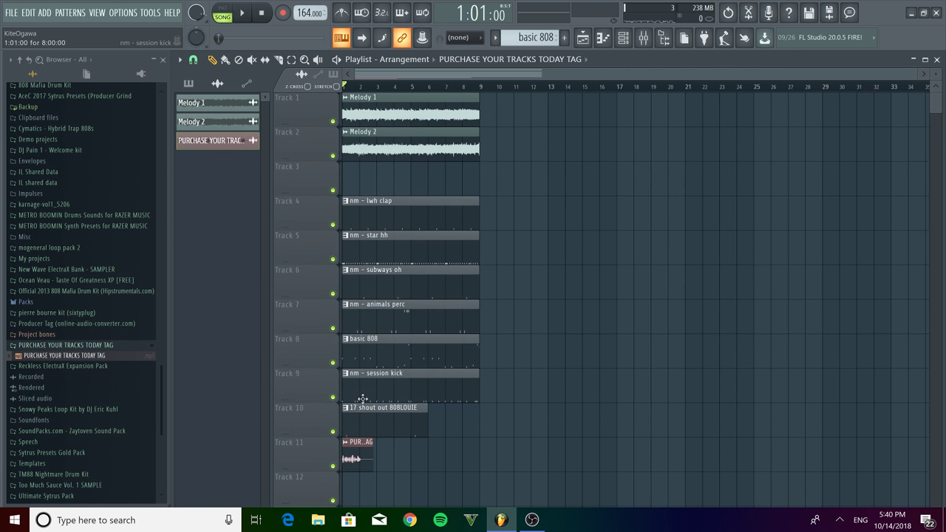
double_click(356, 450)
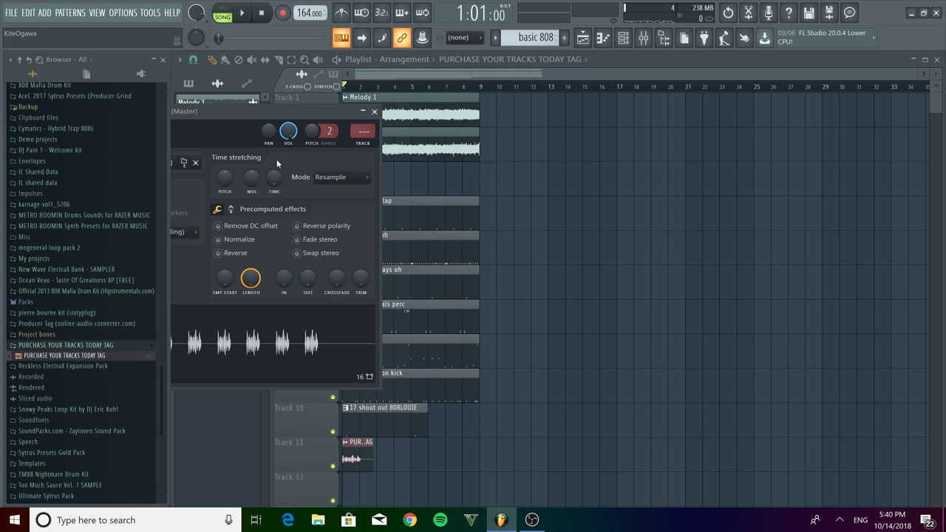
click(374, 112)
Duplicate the whole eight-bar arrangement five times and remove the tag clips at bars 9, 25 and 41.
key(space)
key(ctrl+a)
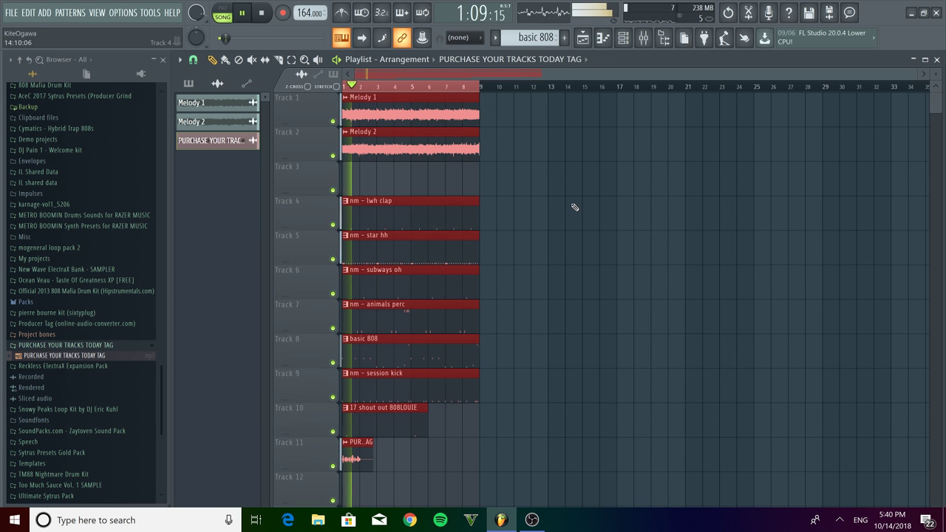
key(ctrl+b)
key(ctrl+b)
key(ctrl+b)
key(ctrl+b)
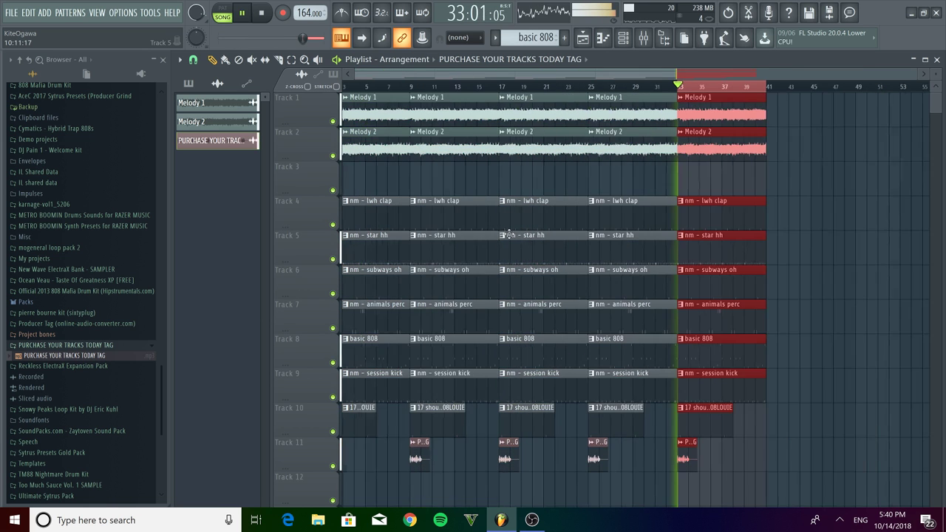
key(ctrl+b)
click(569, 87)
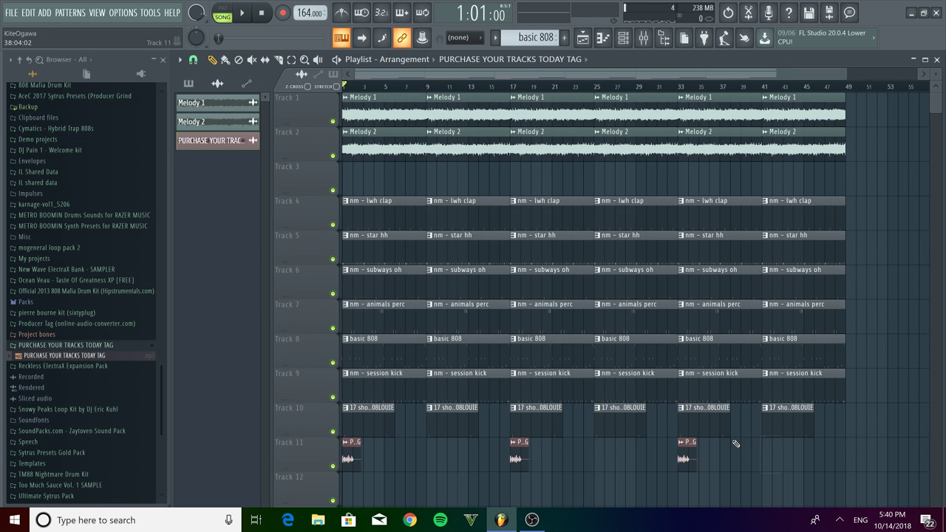
Delete the session kick, 17 shout out 808LOUIE, star hh and subways oh clips from the first eight bars.
scroll(702, 369, up, 5)
drag(615, 76, 161, 104)
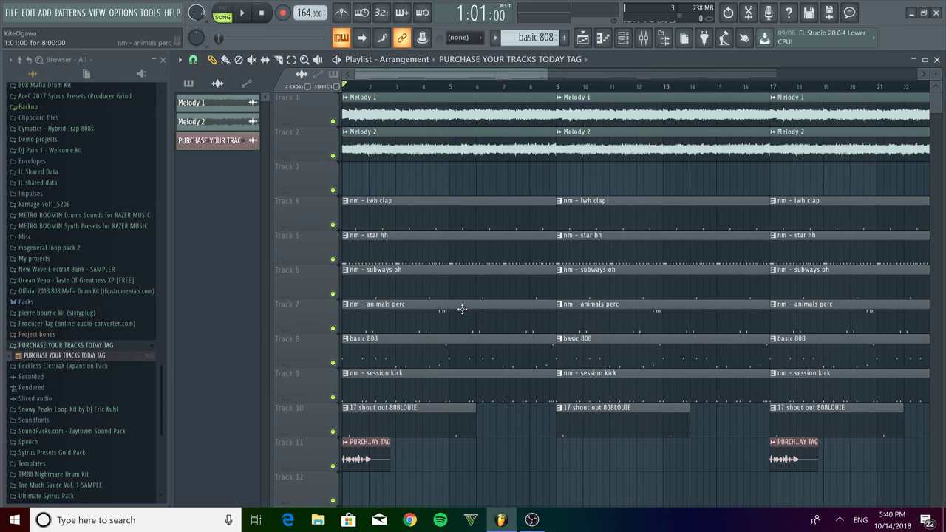
right_click(421, 389)
right_click(428, 422)
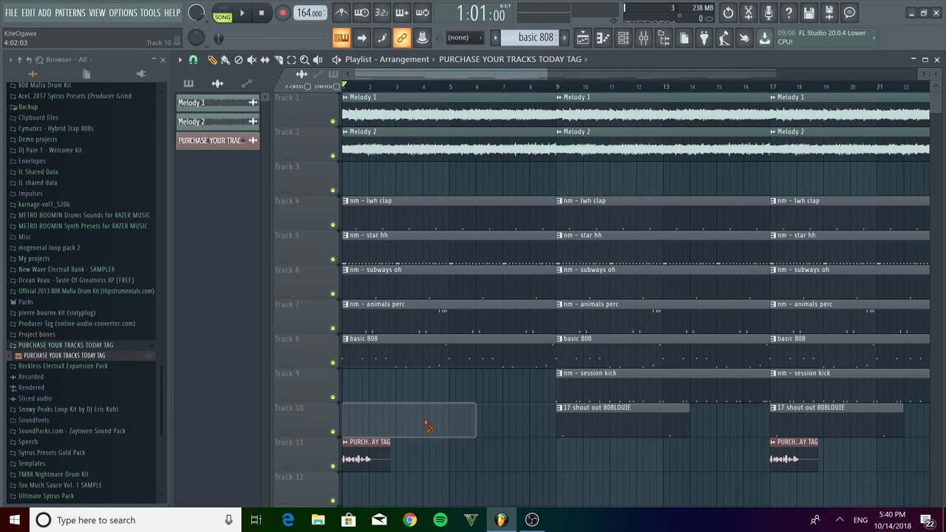
key(space)
right_click(428, 258)
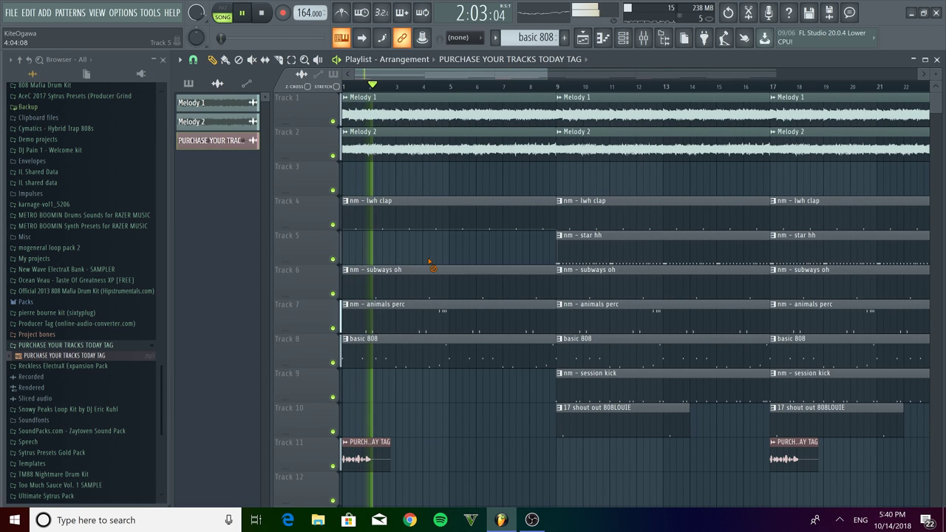
right_click(432, 281)
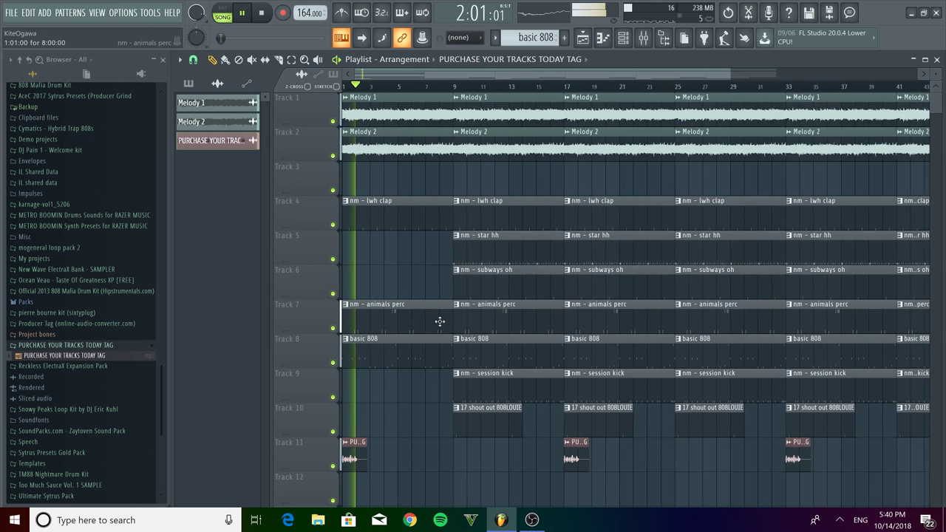
Restart playback and delete the Melody 2 clips at bars 1 and 25.
scroll(439, 321, down, 4)
scroll(426, 290, up, 1)
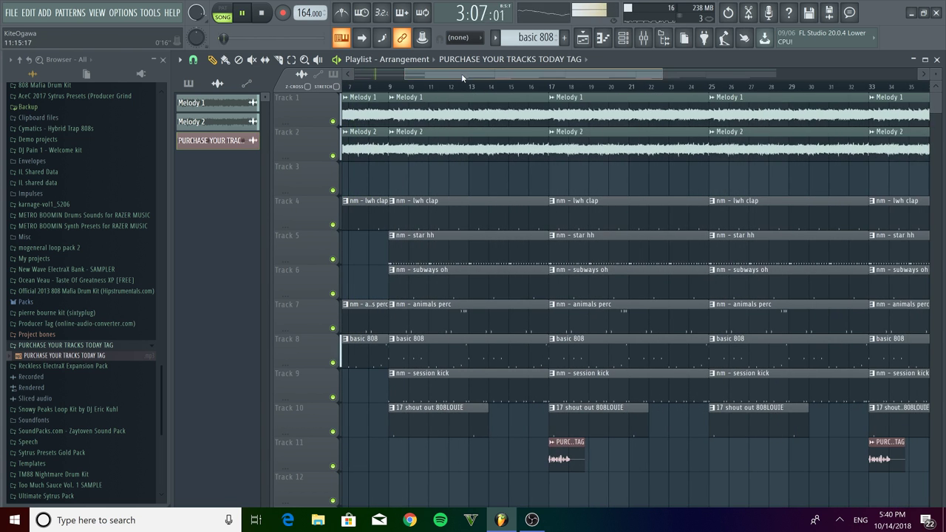
drag(463, 79, 408, 78)
key(space)
key(space)
right_click(427, 146)
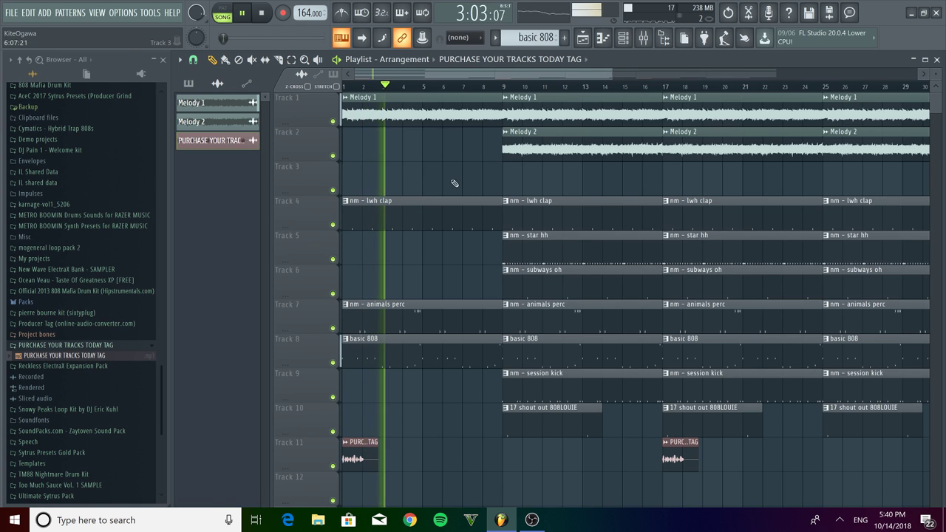
scroll(517, 152, down, 3)
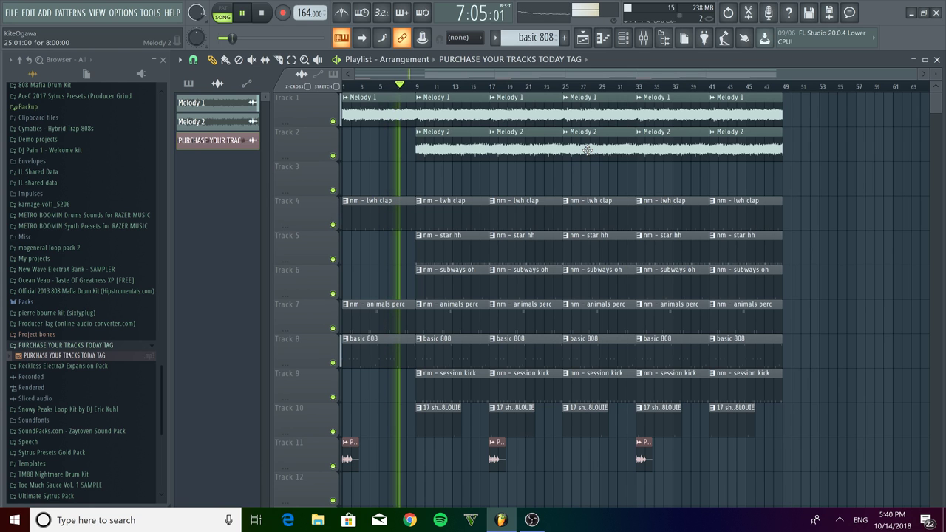
right_click(575, 151)
Delete the session kick and subways oh clips that start at bar 9.
scroll(433, 220, up, 2)
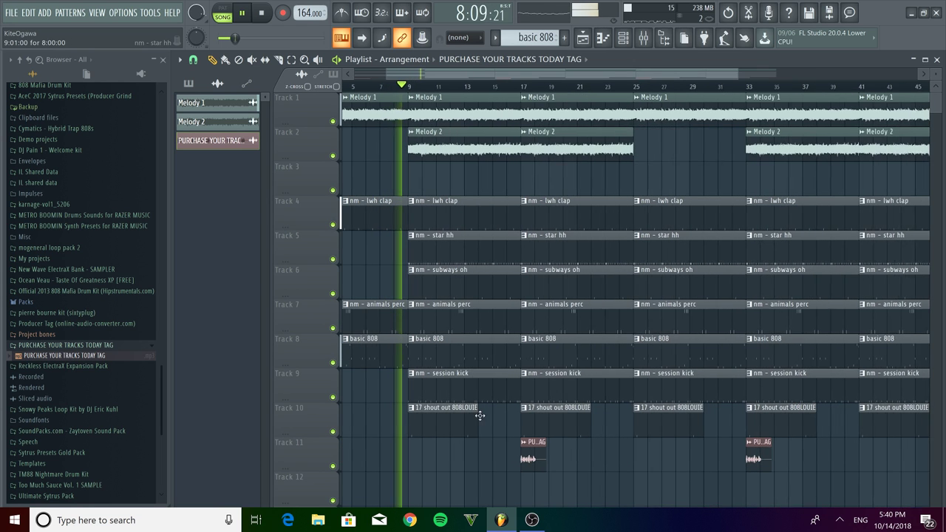
right_click(482, 373)
right_click(475, 292)
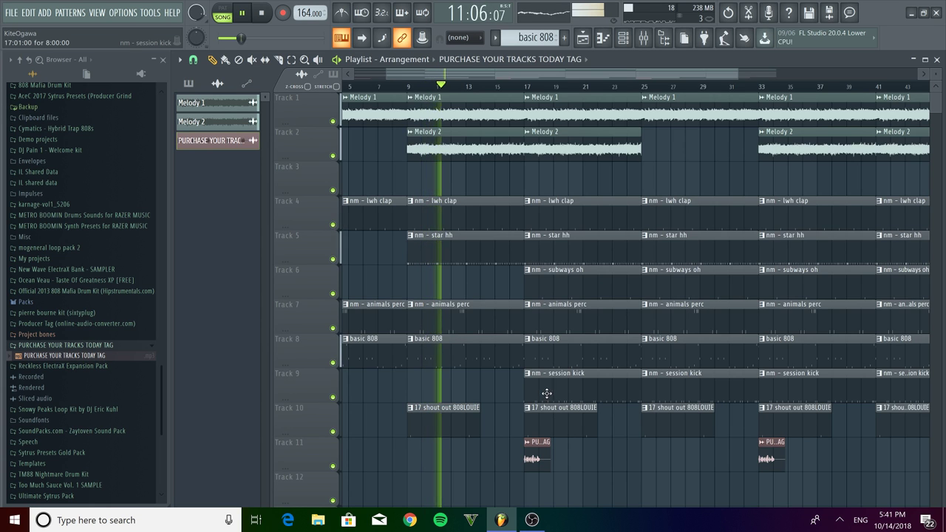
scroll(530, 382, down, 2)
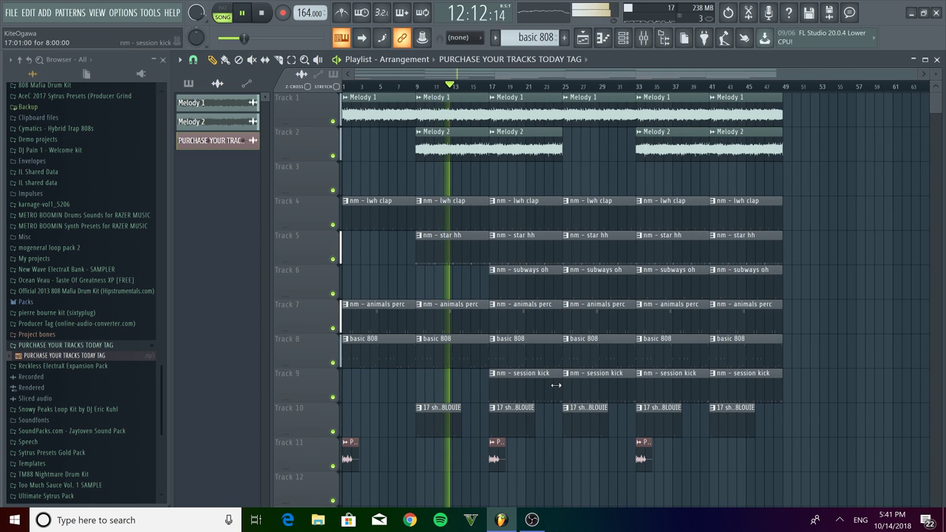
Place a session kick clip on Track 12 starting at bar 9.
scroll(535, 362, up, 2)
click(481, 391)
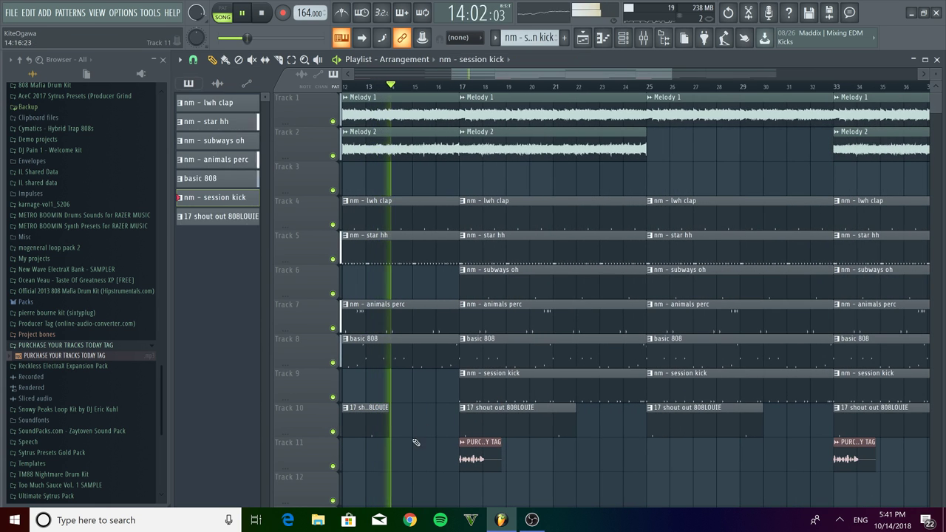
click(408, 482)
drag(411, 484, 354, 488)
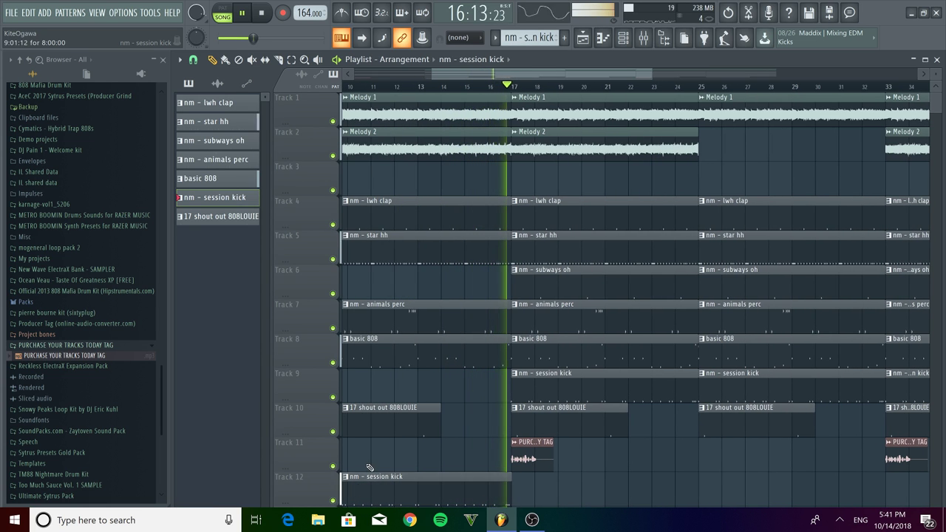
scroll(446, 220, down, 2)
scroll(447, 214, down, 2)
scroll(448, 148, up, 2)
drag(476, 75, 431, 77)
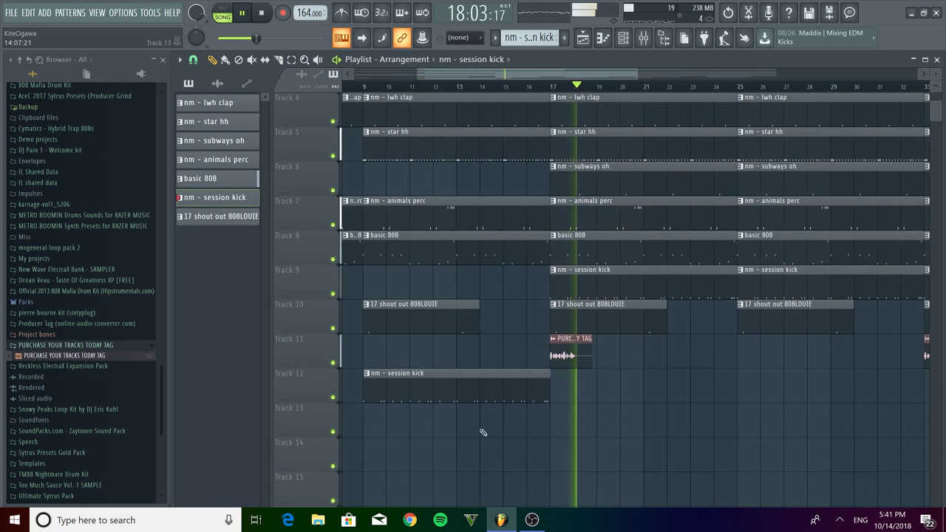
Trim the start of the Track 12 session kick clip so only the last half bar before bar 17 remains.
scroll(488, 419, up, 1)
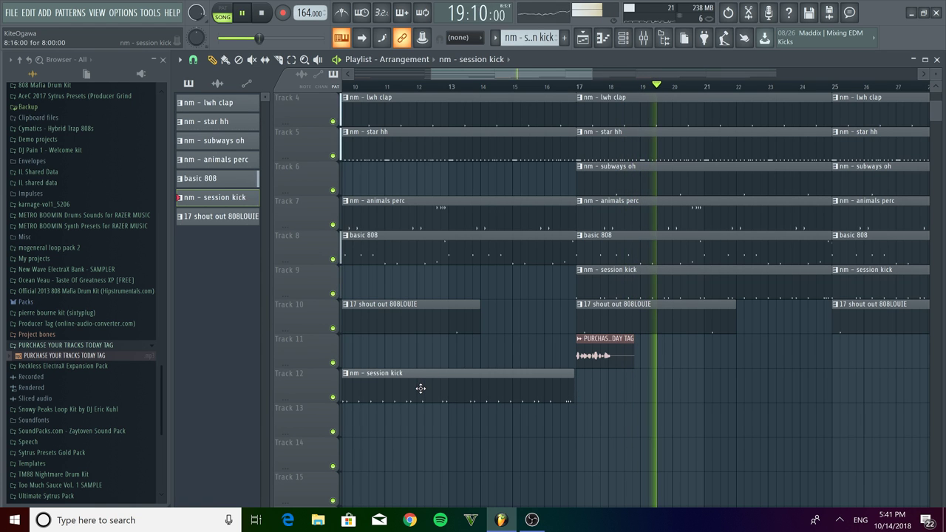
scroll(421, 390, down, 3)
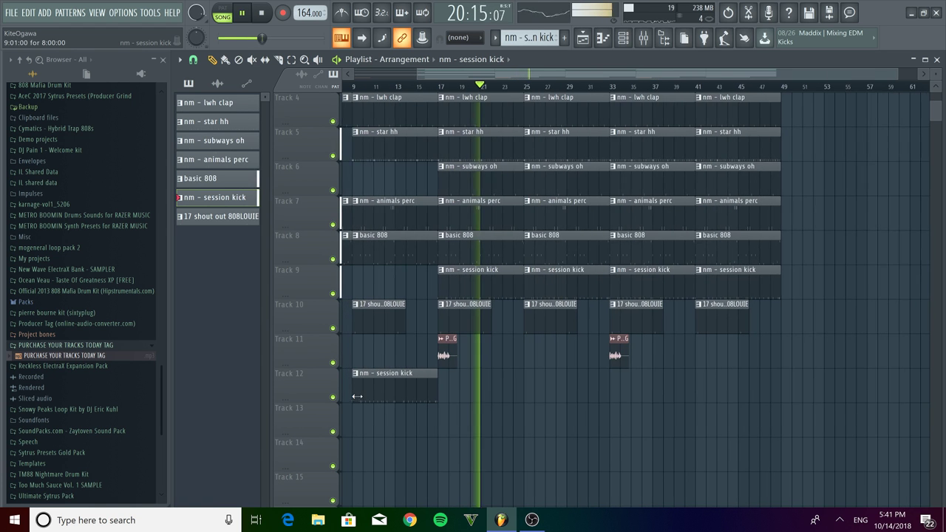
drag(354, 397, 423, 416)
scroll(432, 419, up, 5)
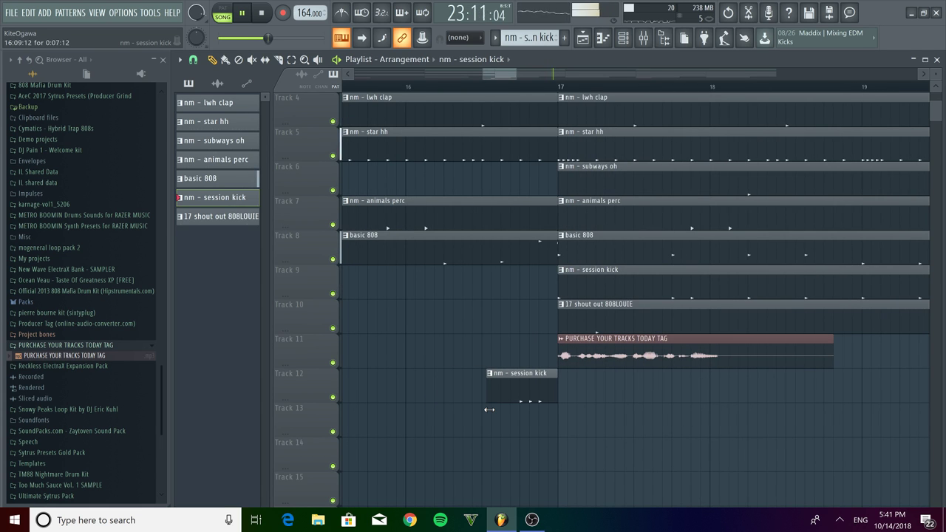
scroll(489, 412, down, 5)
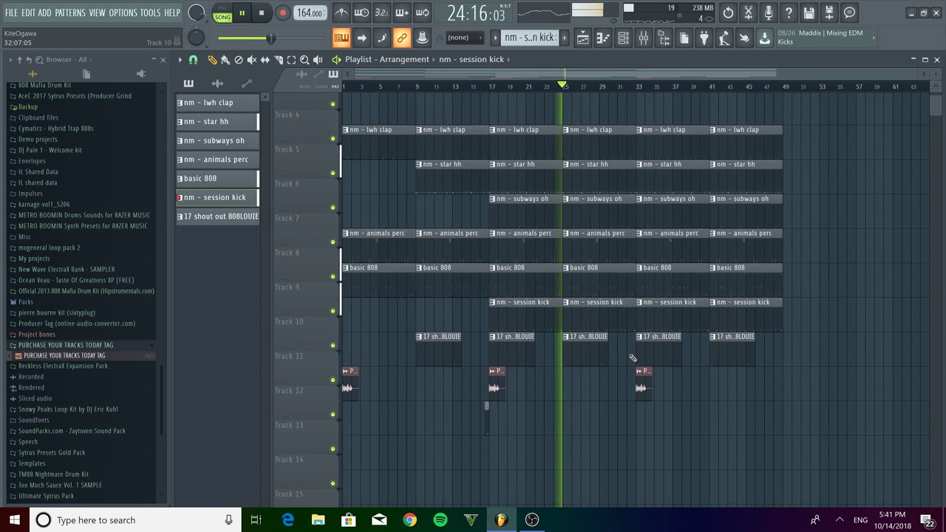
Delete the session kick, basic 808 and 17 shout out 808LOUIE clips at bar 25, plus animals perc and session kick at bar 33.
scroll(583, 365, up, 2)
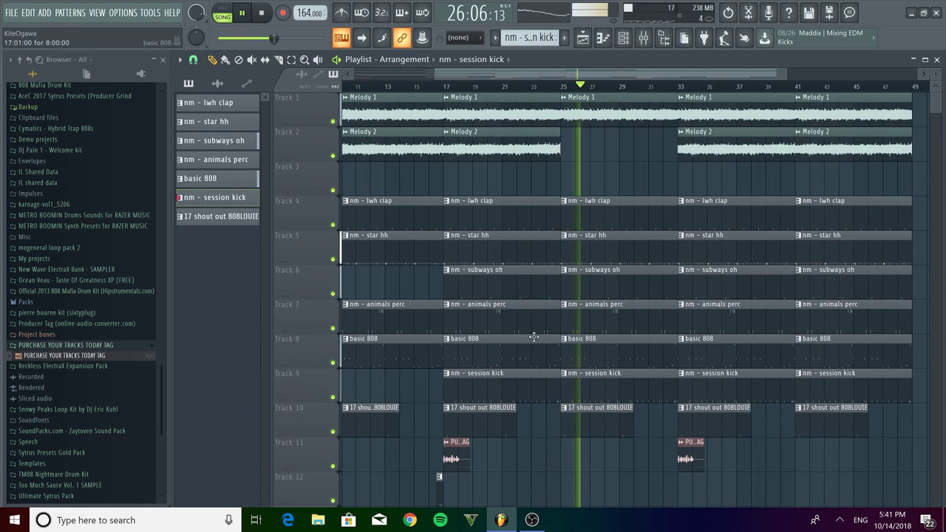
right_click(616, 378)
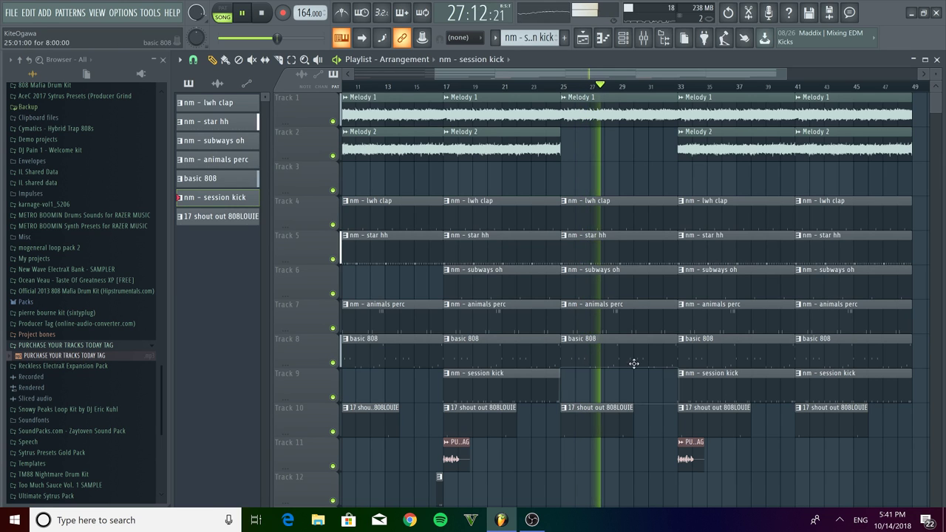
right_click(634, 362)
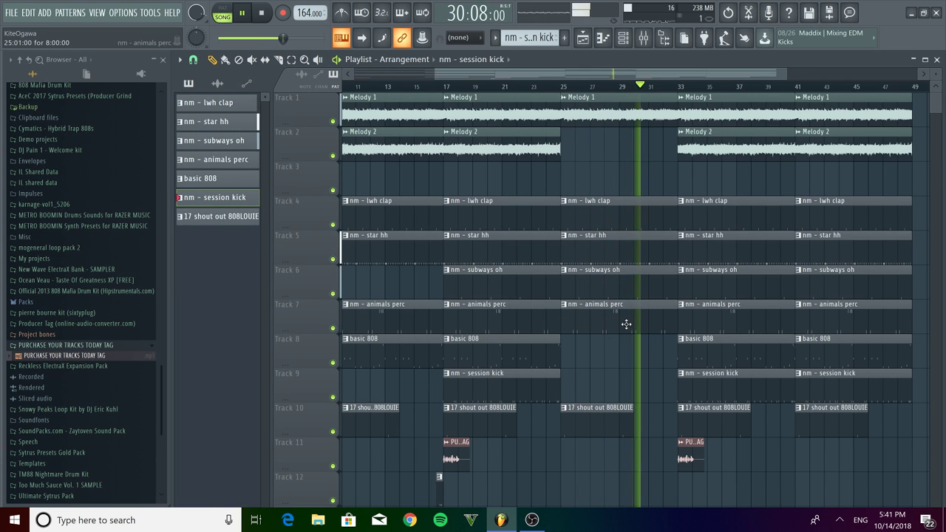
right_click(730, 312)
right_click(740, 380)
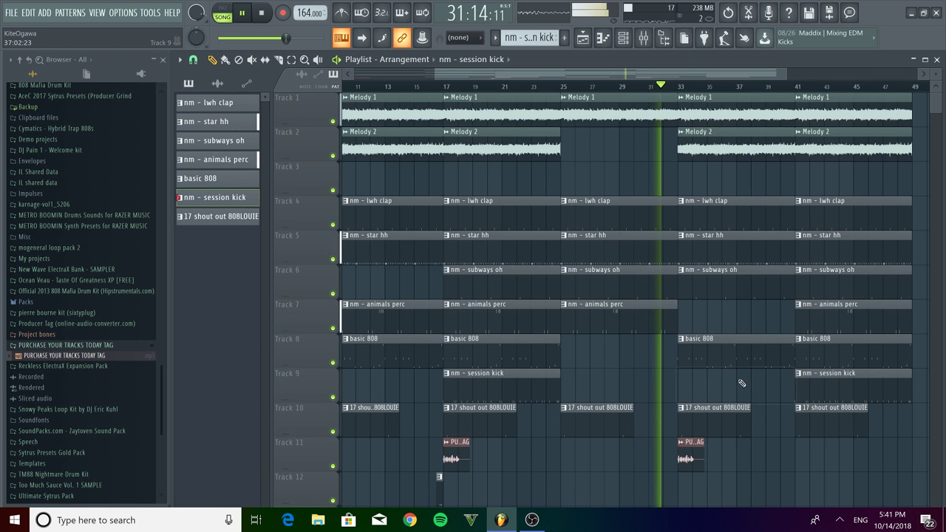
scroll(741, 383, down, 2)
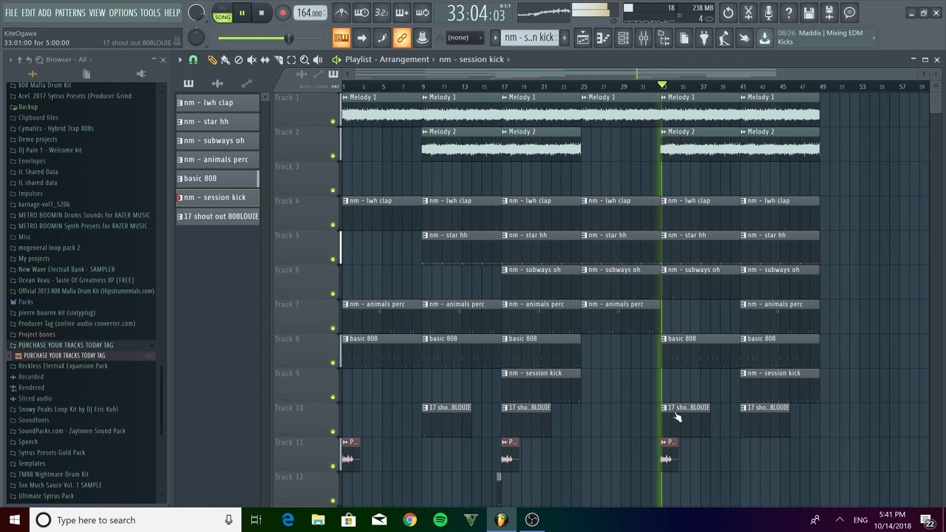
Delete the star hh and subways oh clips that start at bar 41.
scroll(734, 403, down, 1)
scroll(745, 417, up, 2)
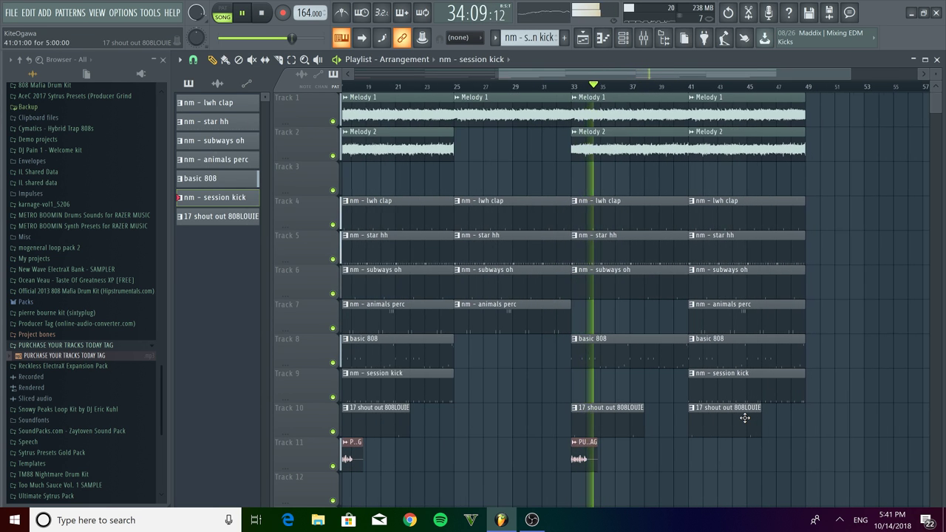
scroll(745, 418, up, 1)
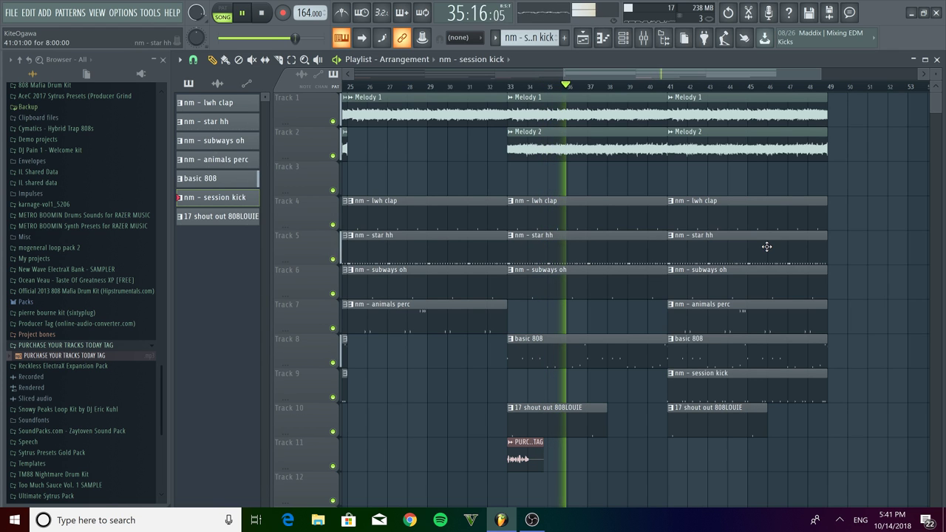
scroll(532, 309, down, 3)
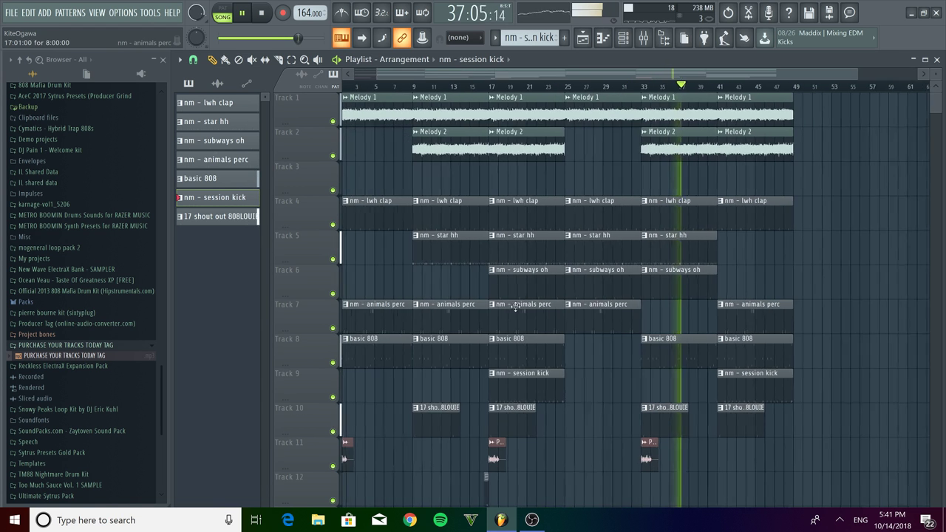
Slice the drum clips halfway through bar 24 and delete the lwh clap, star hh, subways oh and animals perc pieces before bar 25.
scroll(518, 307, up, 4)
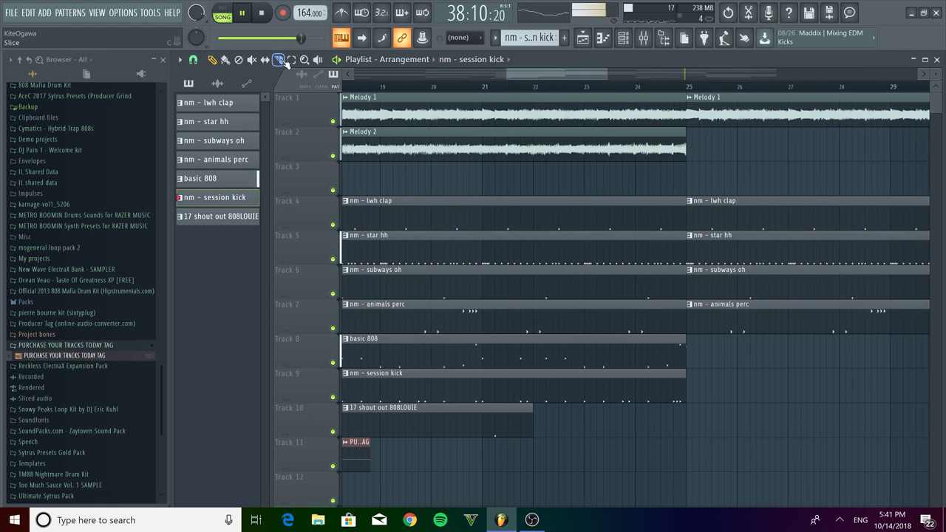
scroll(661, 187, up, 3)
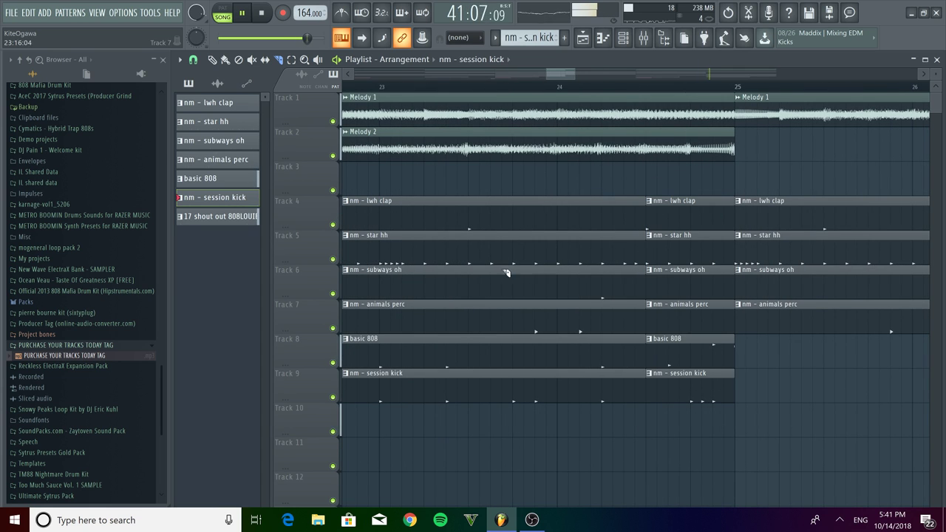
right_click(692, 217)
right_click(693, 252)
right_click(694, 286)
right_click(695, 322)
scroll(698, 294, down, 5)
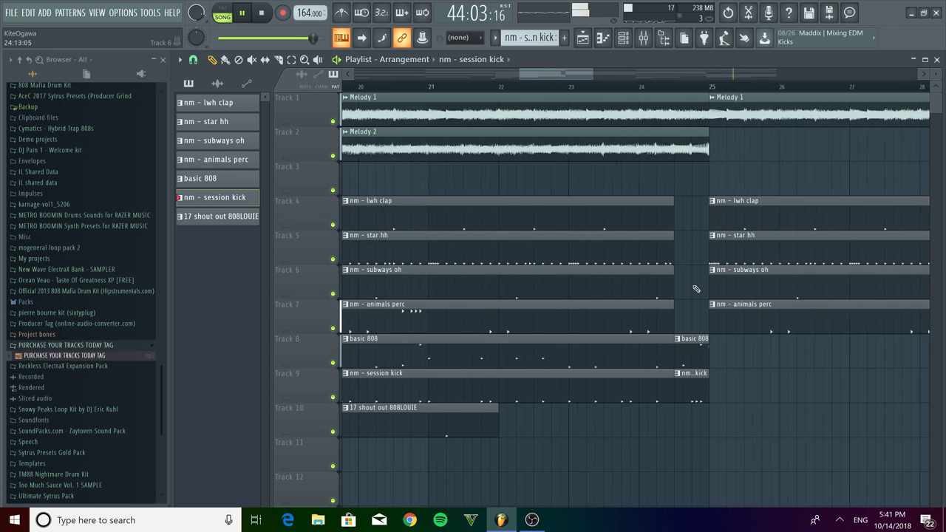
Slice Melody 1 and Melody 2 a quarter bar before bar 25 and delete the short end pieces.
scroll(699, 244, up, 4)
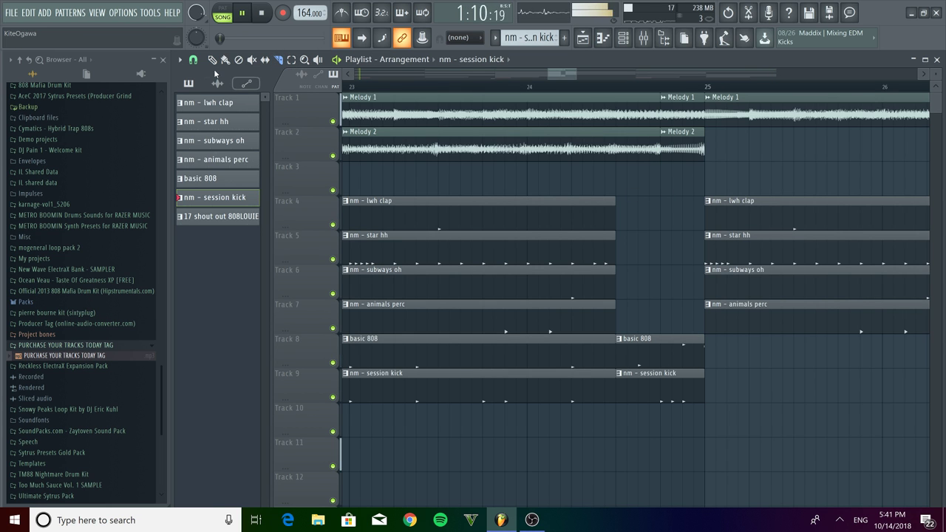
scroll(581, 190, down, 5)
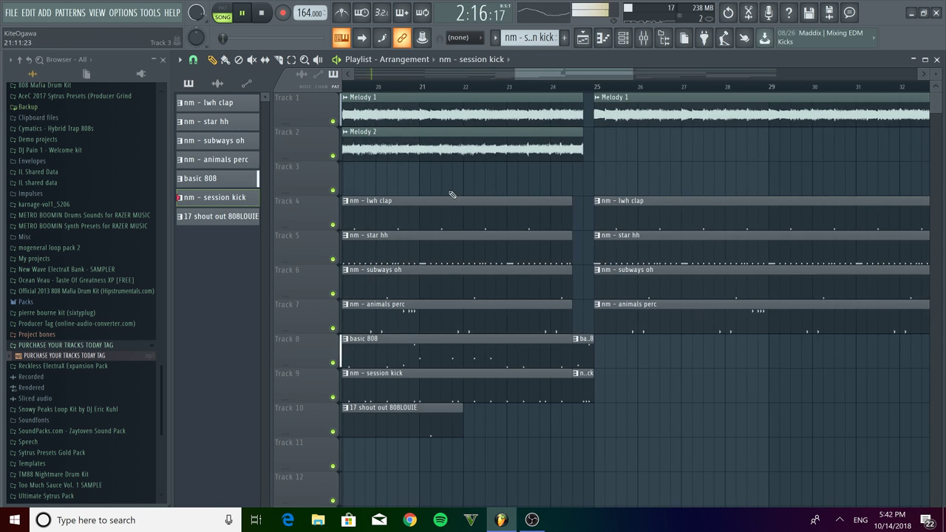
scroll(380, 194, down, 6)
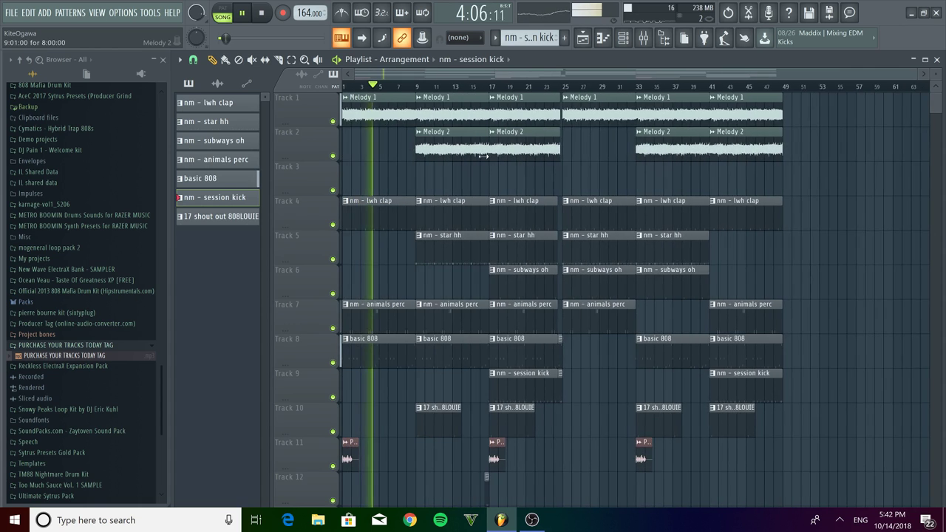
Move the half-bar session kick clip before bar 17 from Track 12 up to Track 9.
scroll(488, 167, up, 4)
scroll(449, 185, up, 6)
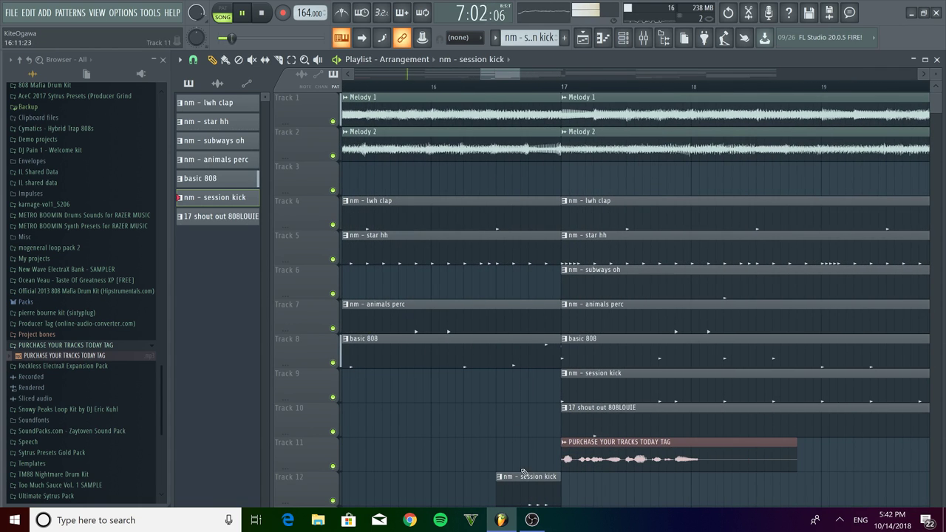
drag(526, 453, 523, 385)
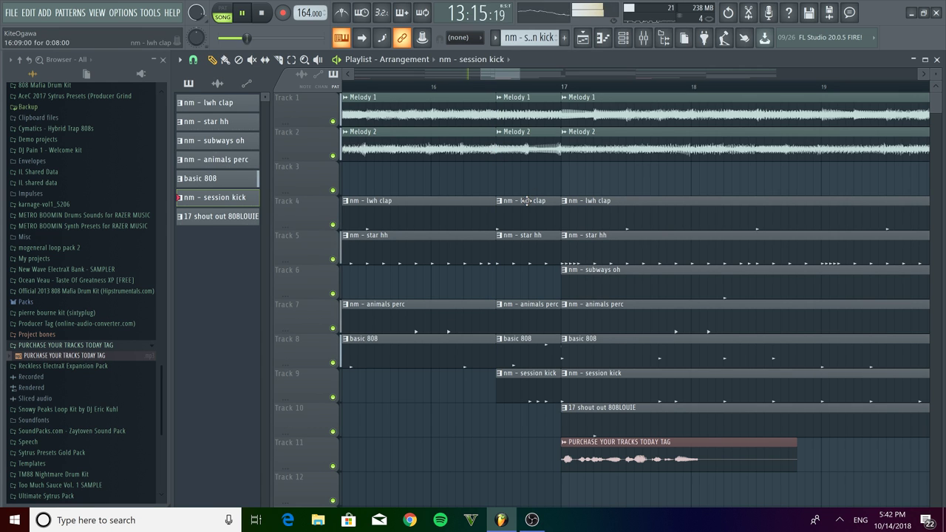
Cut out the half bar before bar 17 from Melody 1, Melody 2, lwh clap, star hh, animals perc and basic 808.
right_click(527, 310)
right_click(528, 346)
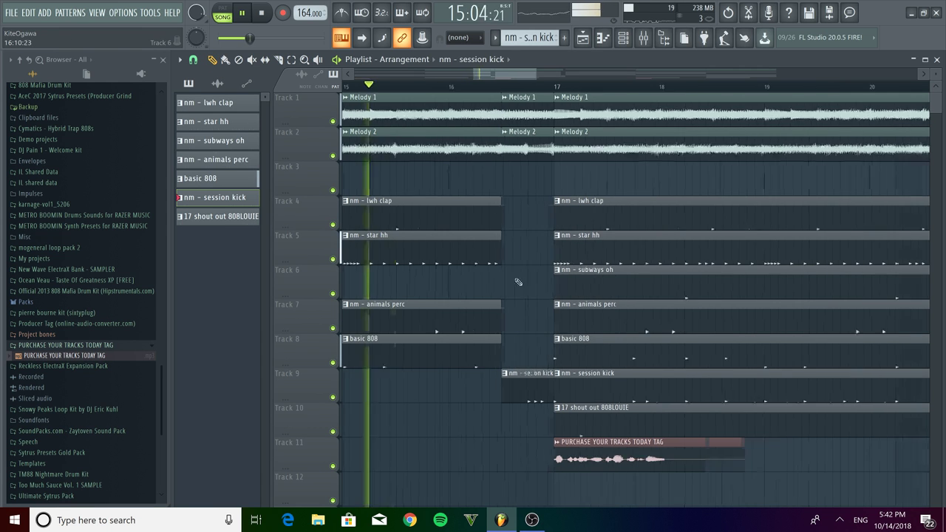
right_click(519, 148)
right_click(526, 116)
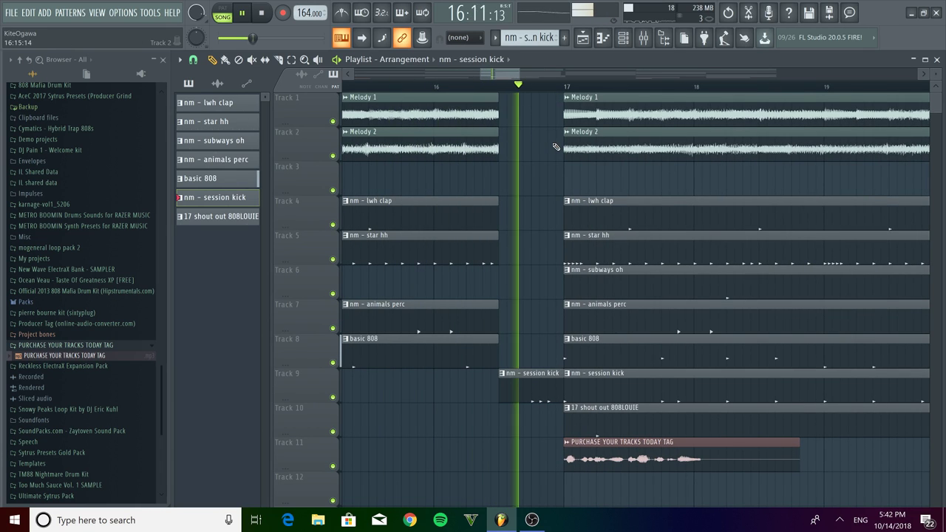
scroll(444, 178, down, 3)
scroll(427, 184, down, 6)
scroll(418, 299, up, 5)
scroll(420, 229, up, 2)
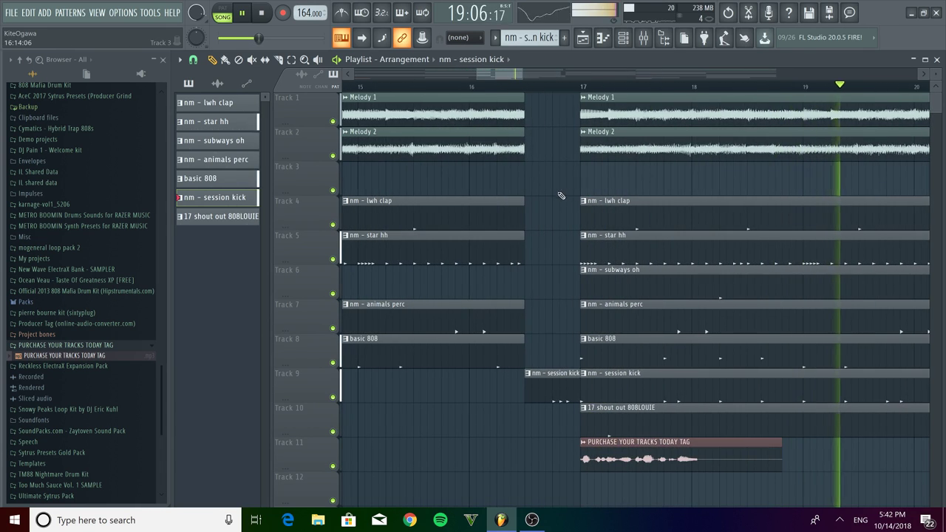
Duplicate the whole 48-bar arrangement twice, clear the selection and restart playback.
scroll(559, 200, down, 8)
key(ctrl+a)
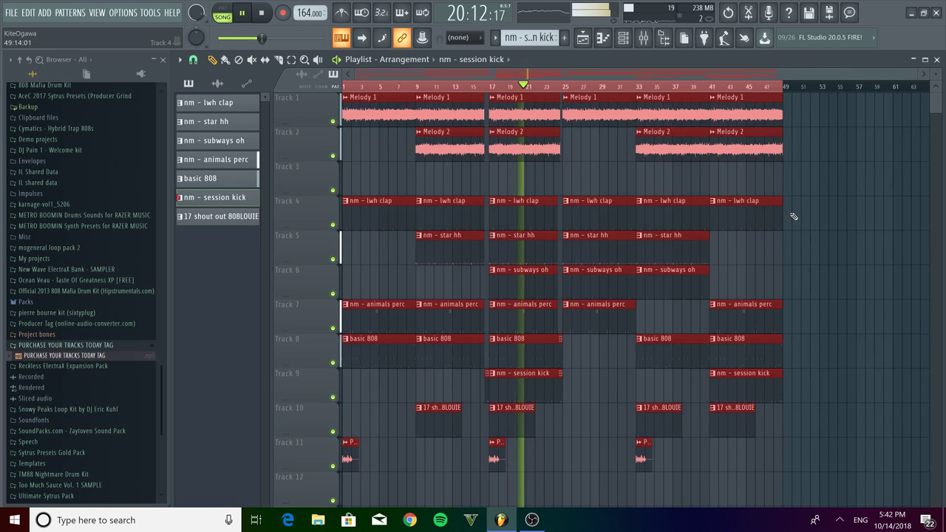
key(ctrl+b)
key(ctrl+b)
click(690, 86)
key(space)
key(ctrl+d)
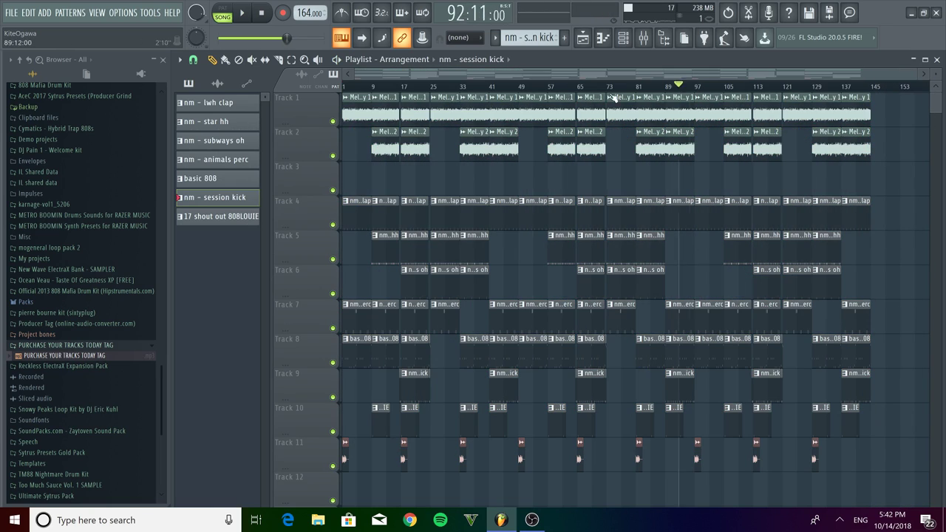
key(space)
Delete all clips starting at bar 137 and the lwh clap, star hh, subways oh and animals perc clips at bar 121.
scroll(865, 355, up, 2)
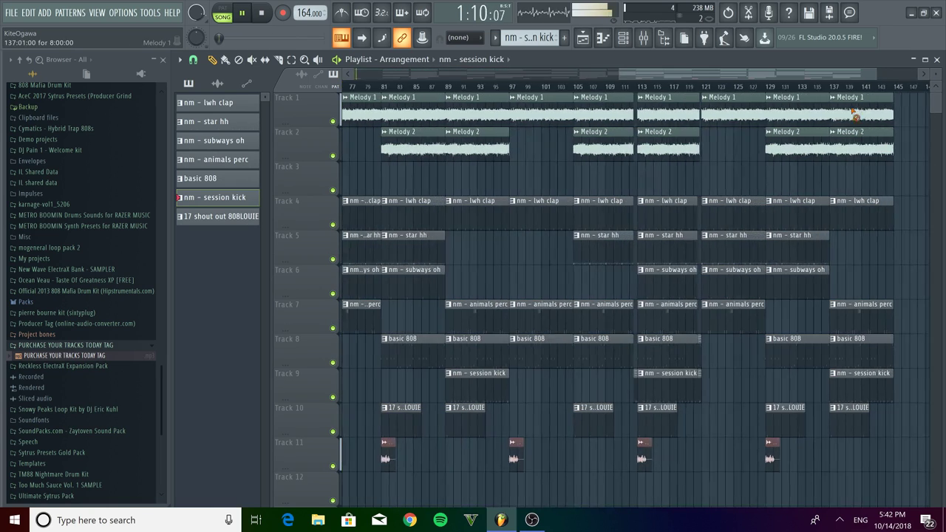
right_click(748, 210)
scroll(765, 249, up, 2)
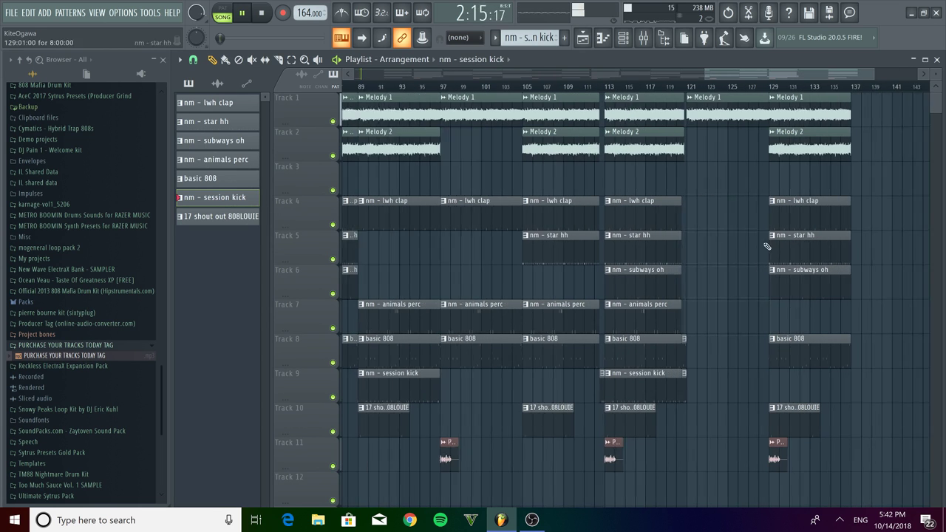
Add a session kick clip on Track 9 at bar 129 and adjust its end to bar 137.
scroll(845, 331, up, 2)
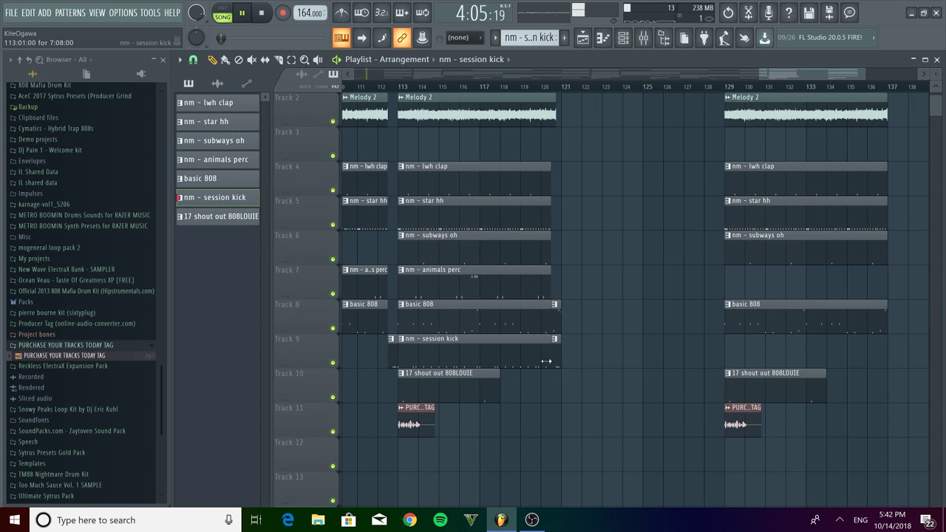
click(725, 355)
scroll(774, 359, up, 2)
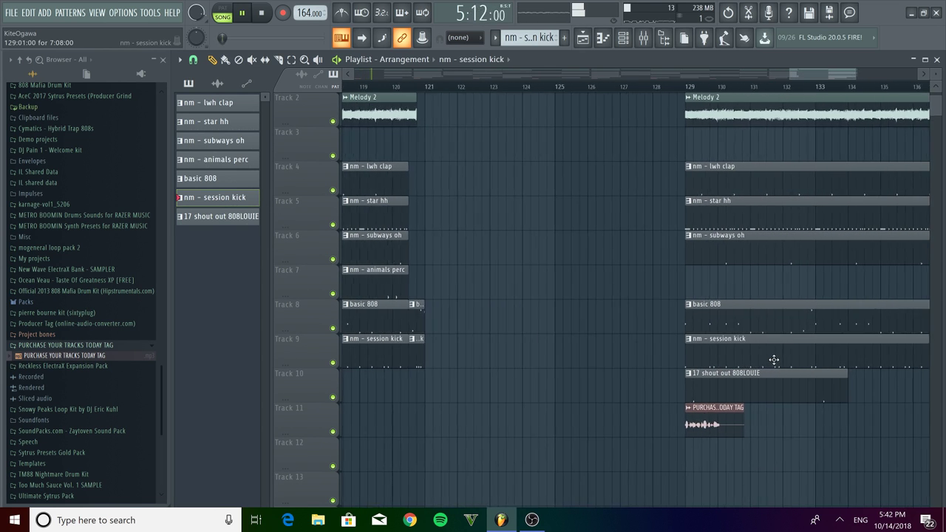
scroll(774, 358, down, 2)
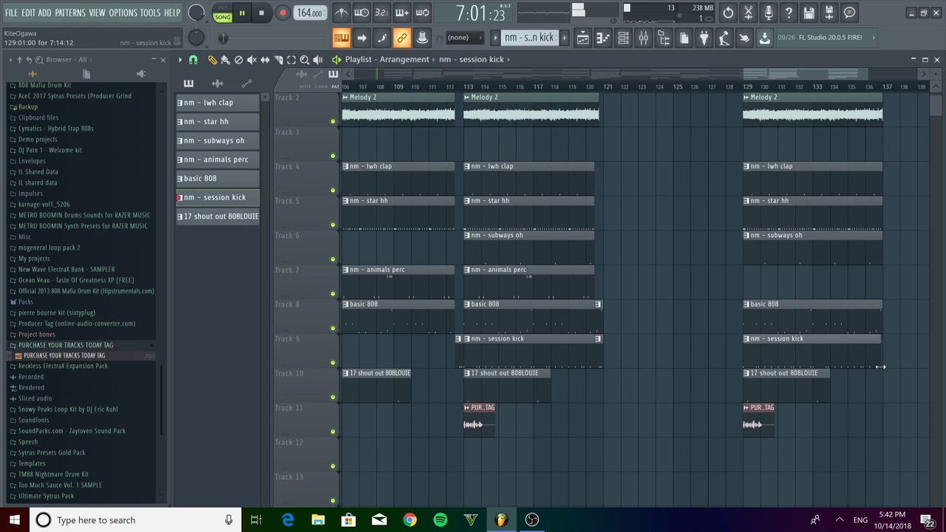
scroll(882, 362, up, 3)
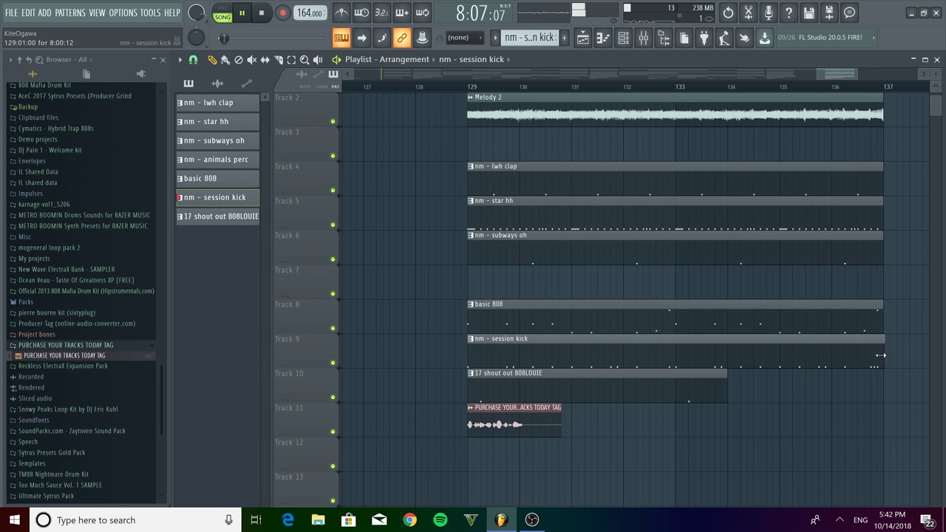
scroll(850, 359, up, 3)
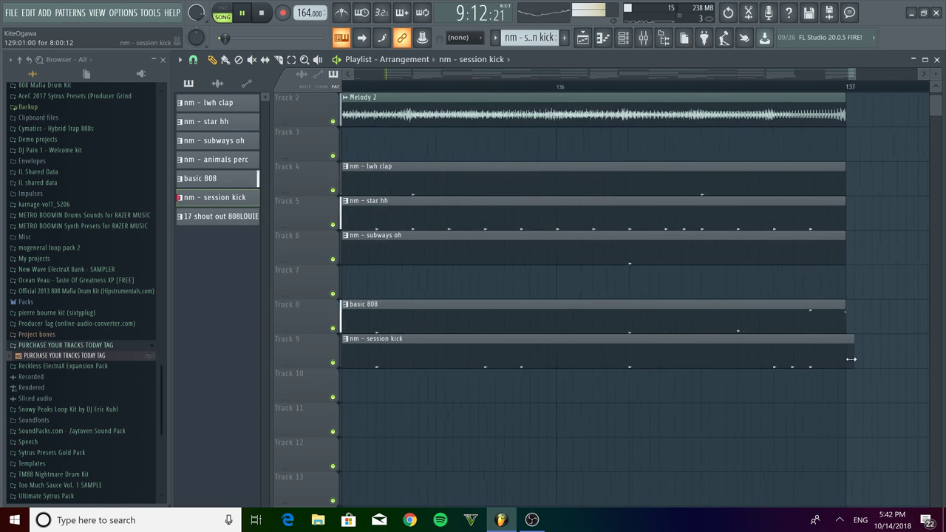
scroll(835, 355, down, 3)
Delete the subways oh, star hh, lwh clap and 17 shout out 808LOUIE clips that start at bar 129.
right_click(645, 248)
right_click(636, 214)
right_click(629, 184)
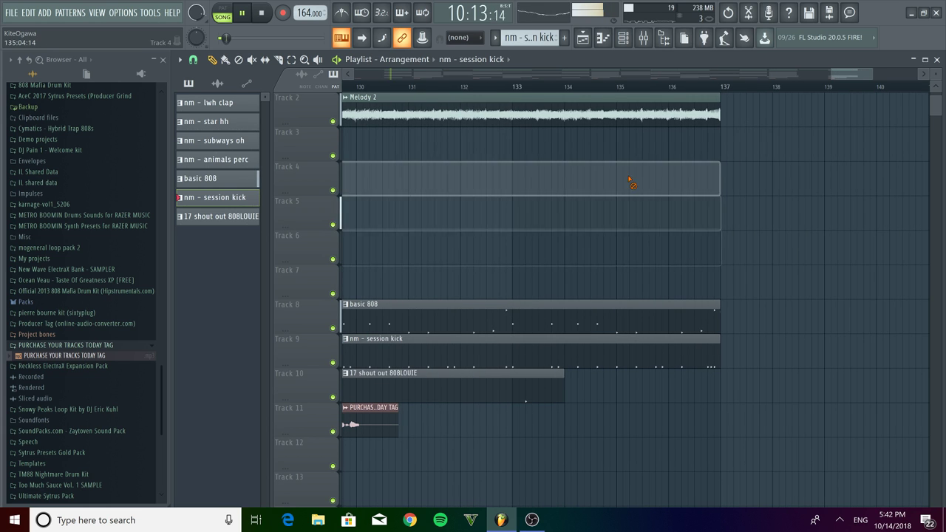
right_click(444, 396)
Delete the lwh clap, animals perc and basic 808 clips from the first eight bars and stop playback.
scroll(449, 400, down, 5)
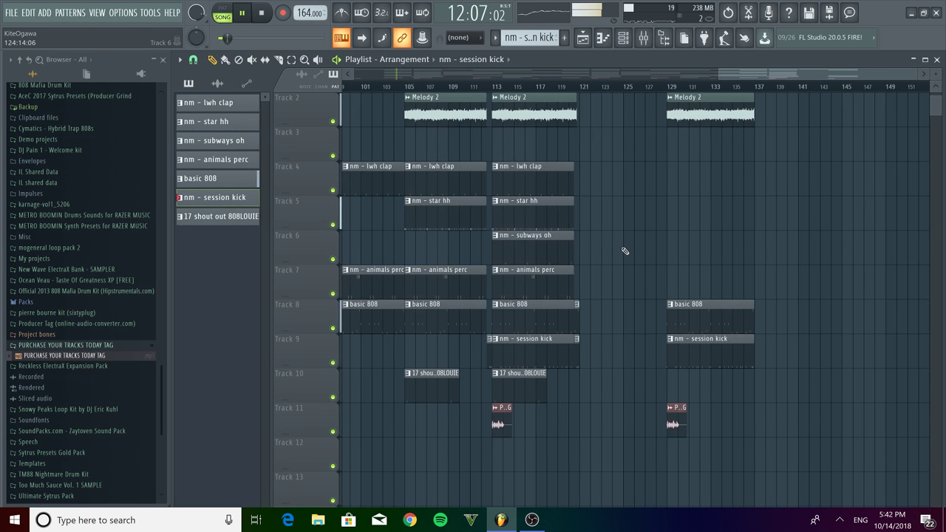
scroll(625, 251, down, 5)
scroll(813, 224, down, 5)
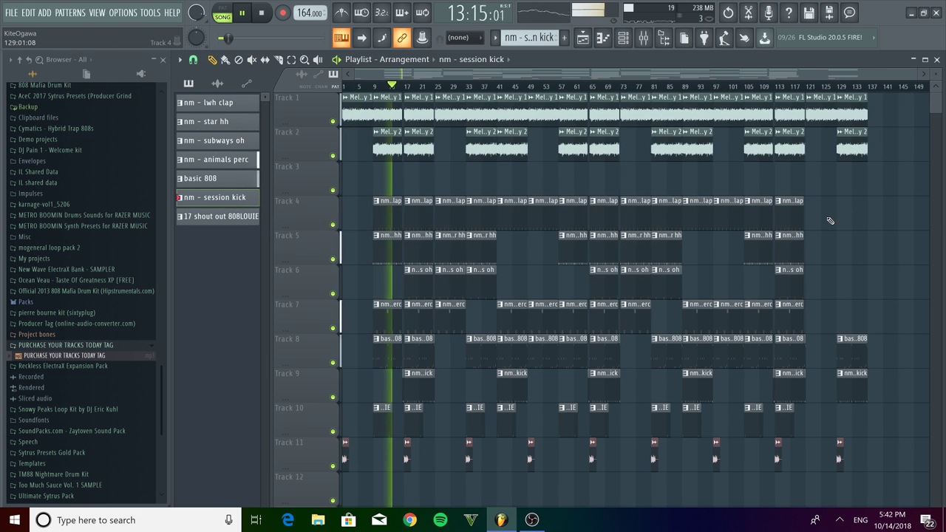
key(space)
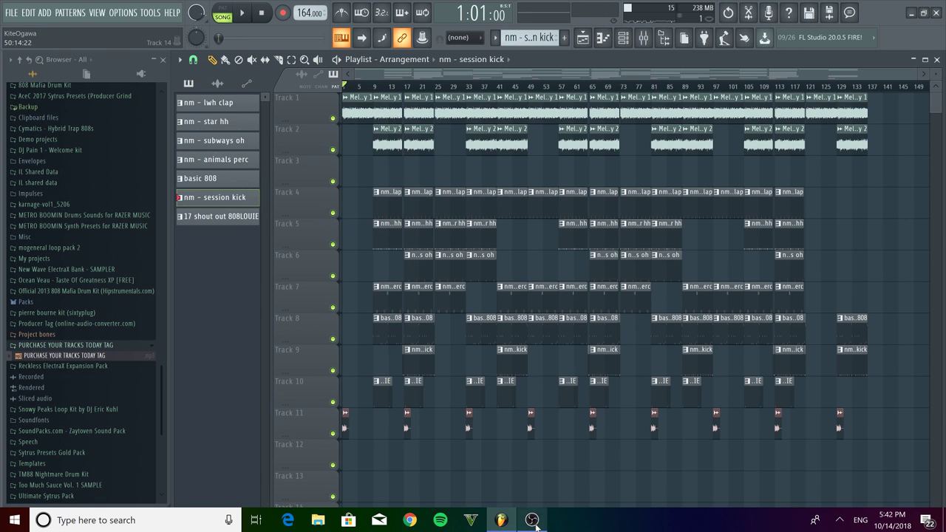